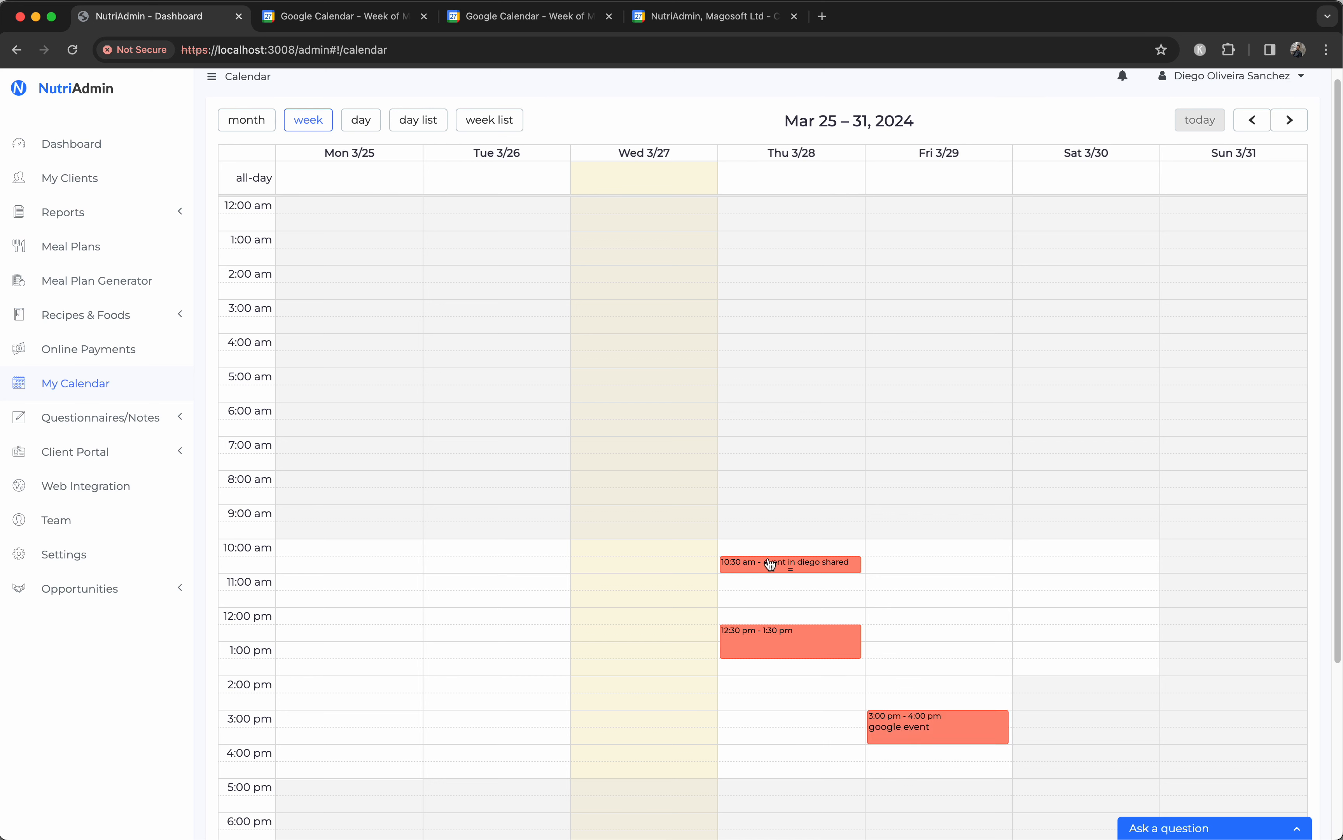
Step: Try to move the Thursday 3/28 events at 10:30 am and 12:30 pm to Friday 3/29
{"action": "left_click_drag", "start_coordinate": [770, 562], "coordinate": [910, 563]}
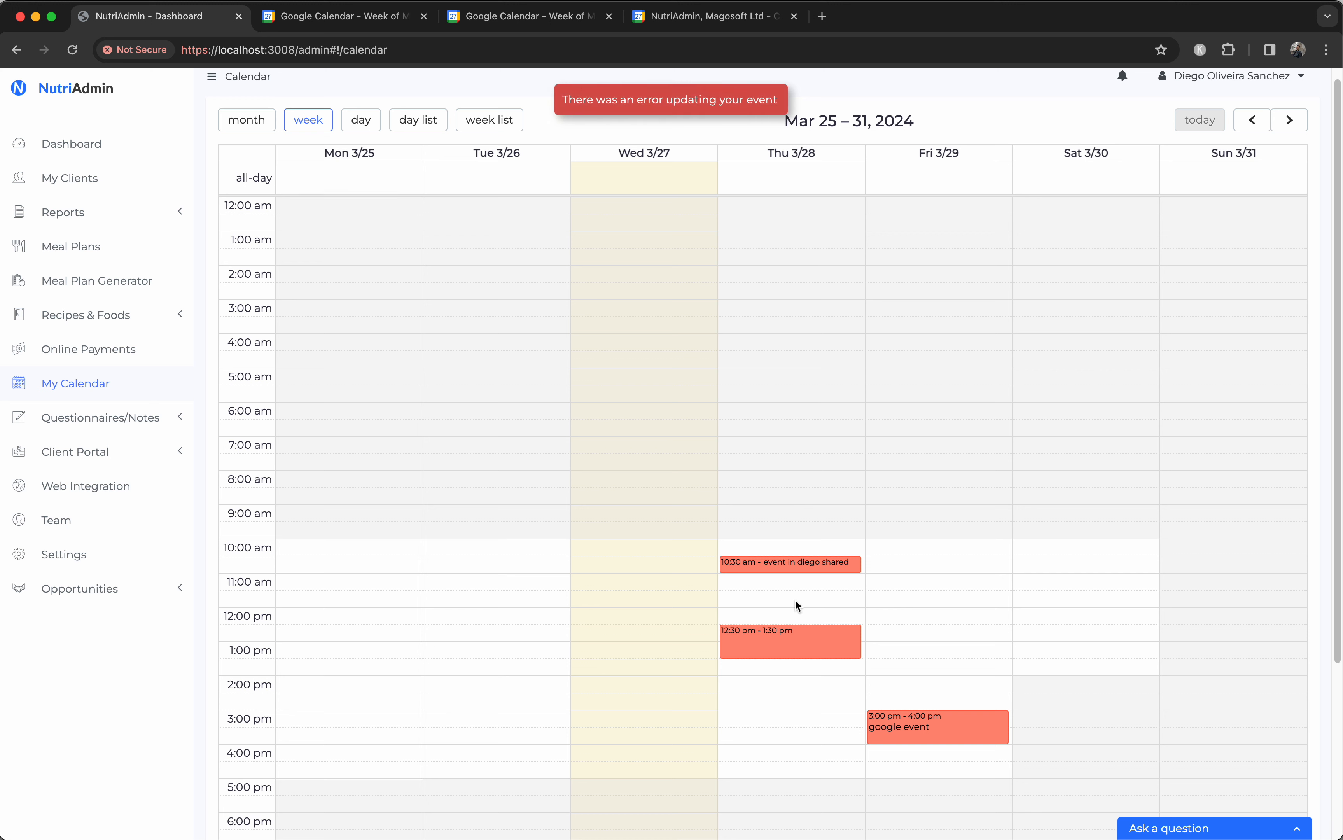
{"action": "left_click_drag", "start_coordinate": [777, 633], "coordinate": [883, 638]}
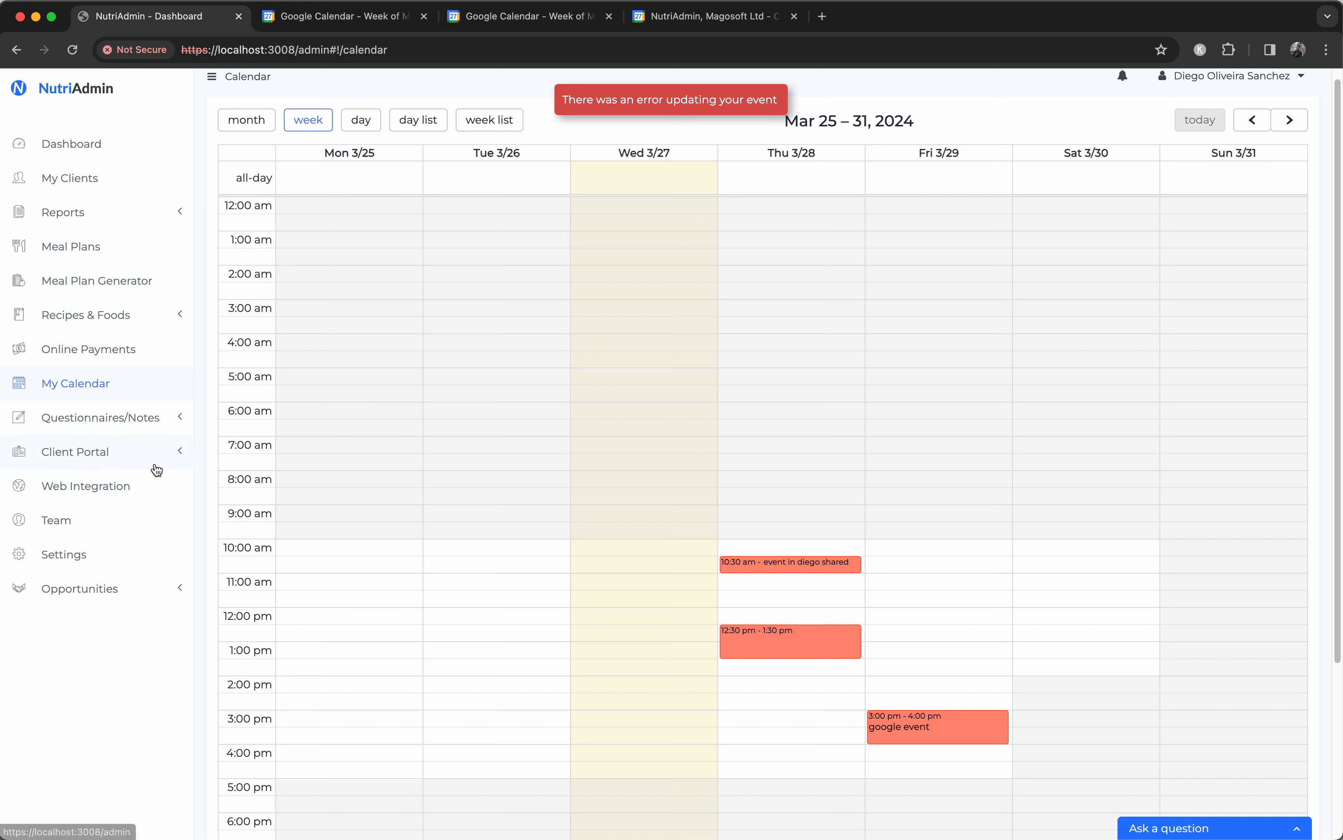
Step: Open the NutriAdmin integration settings and examine the access level given for each available Google calendar
{"action": "left_click", "coordinate": [64, 555]}
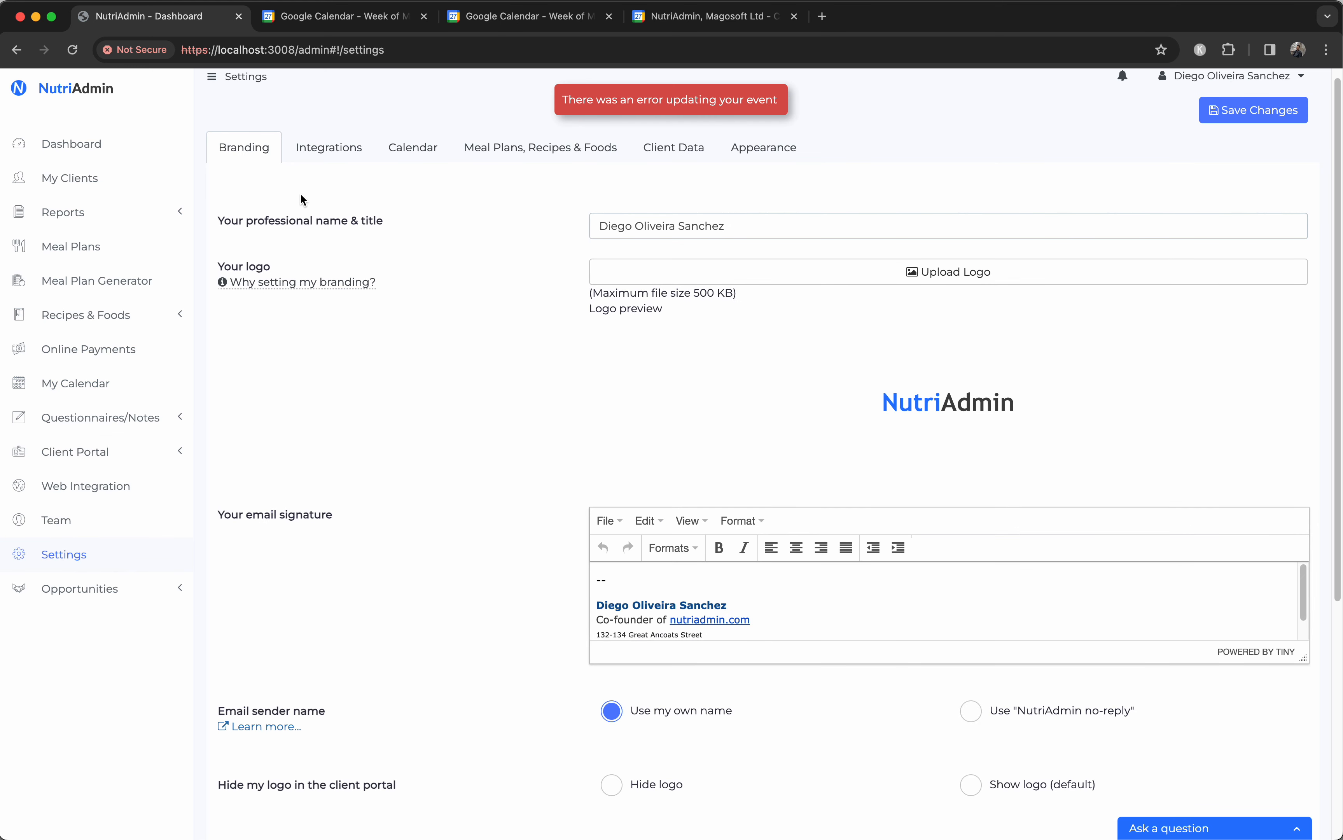
{"action": "left_click", "coordinate": [329, 148]}
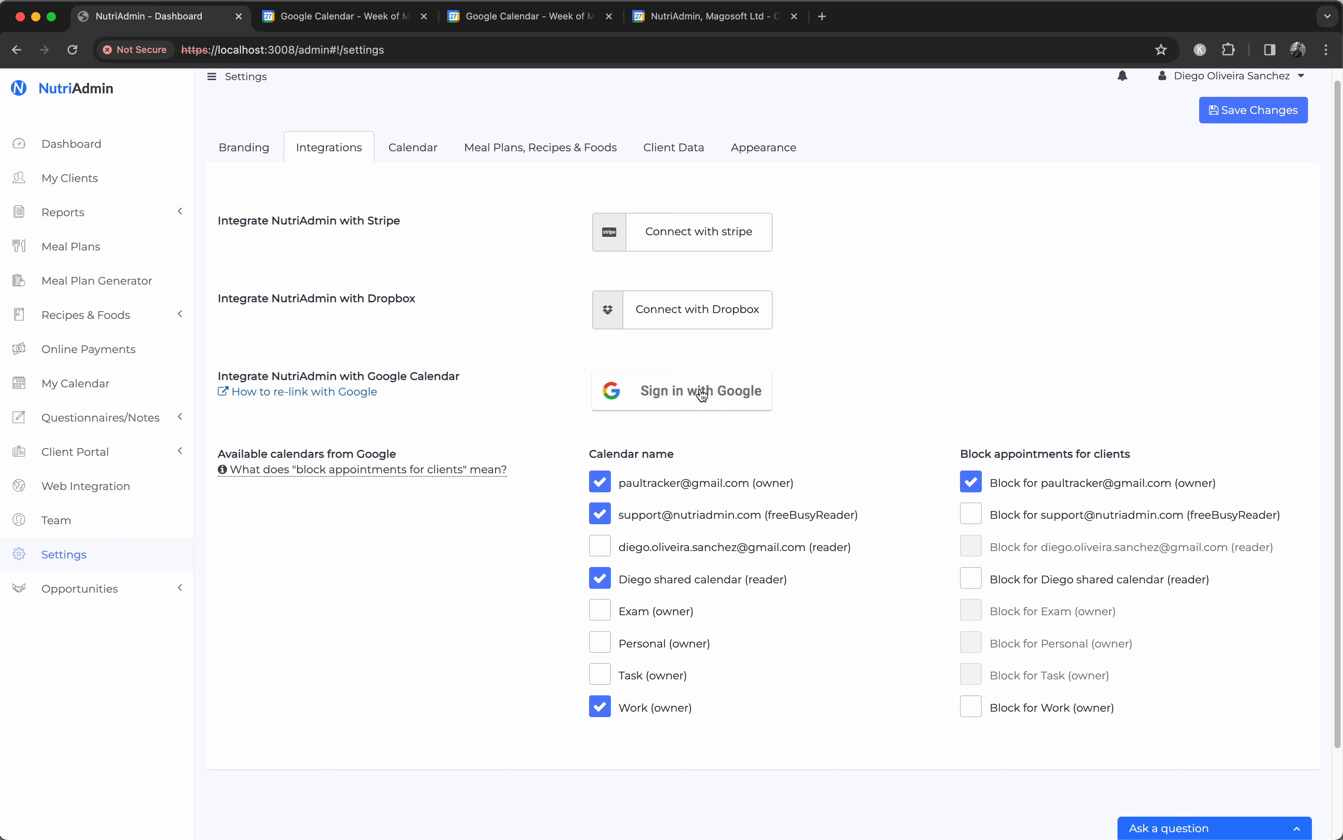
{"action": "left_click_drag", "start_coordinate": [621, 491], "coordinate": [810, 491]}
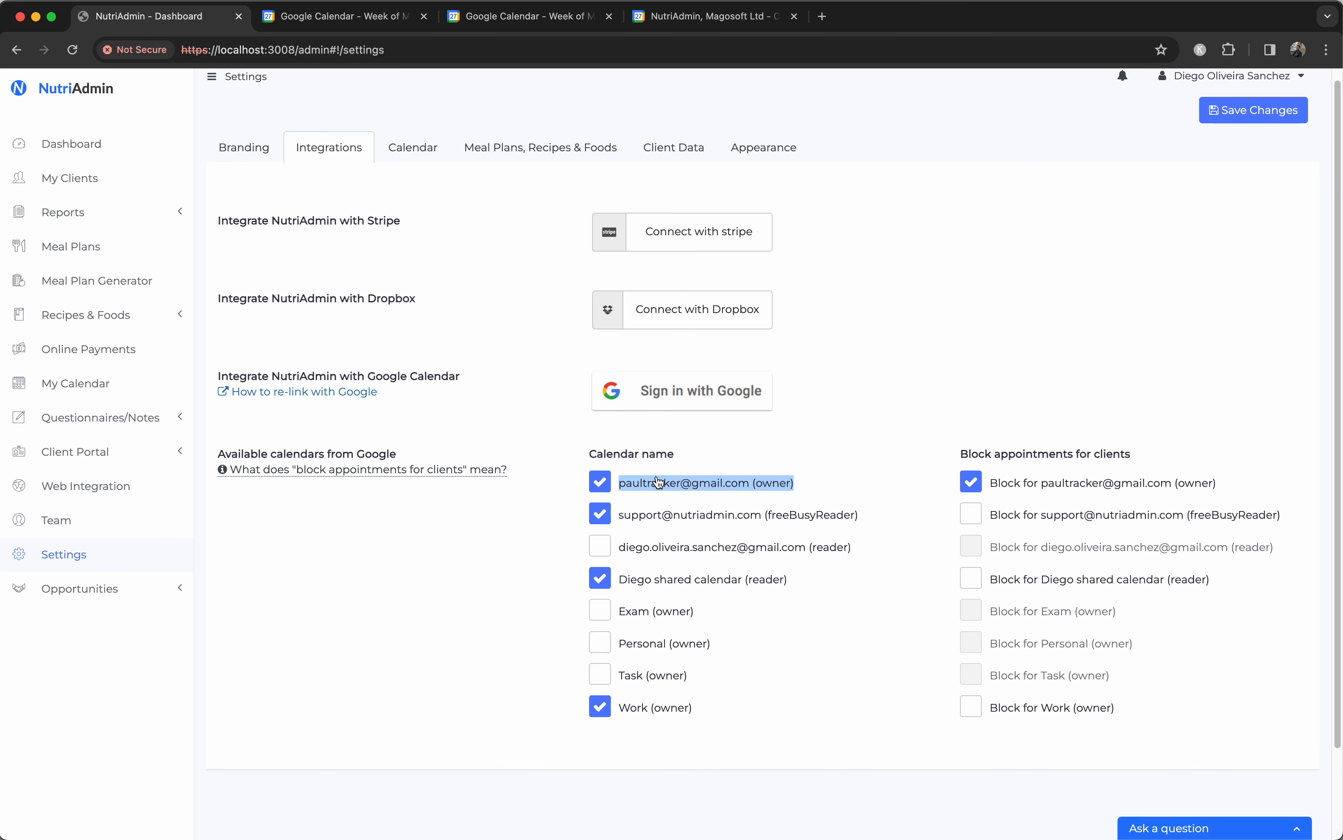
{"action": "left_click", "coordinate": [474, 552]}
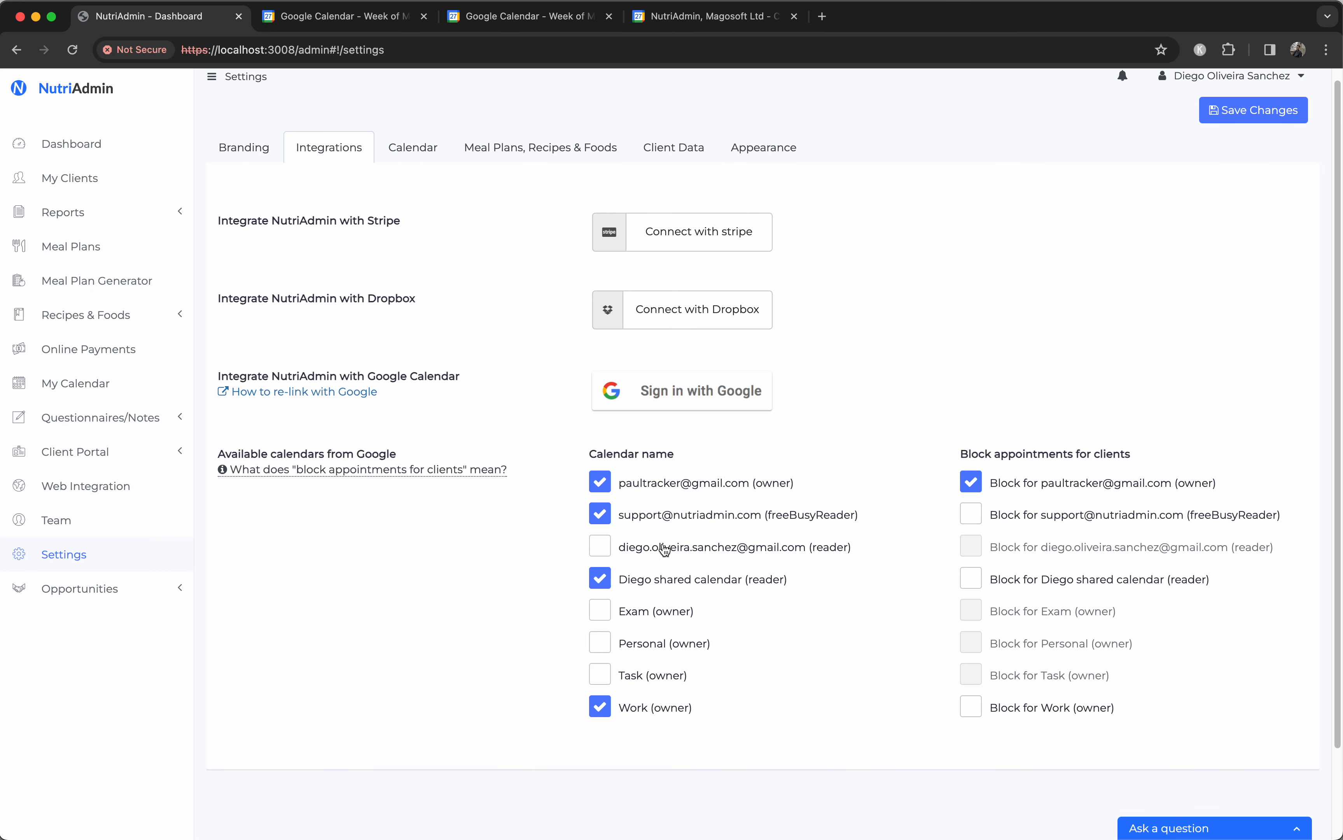
{"action": "left_click_drag", "start_coordinate": [620, 517], "coordinate": [863, 525]}
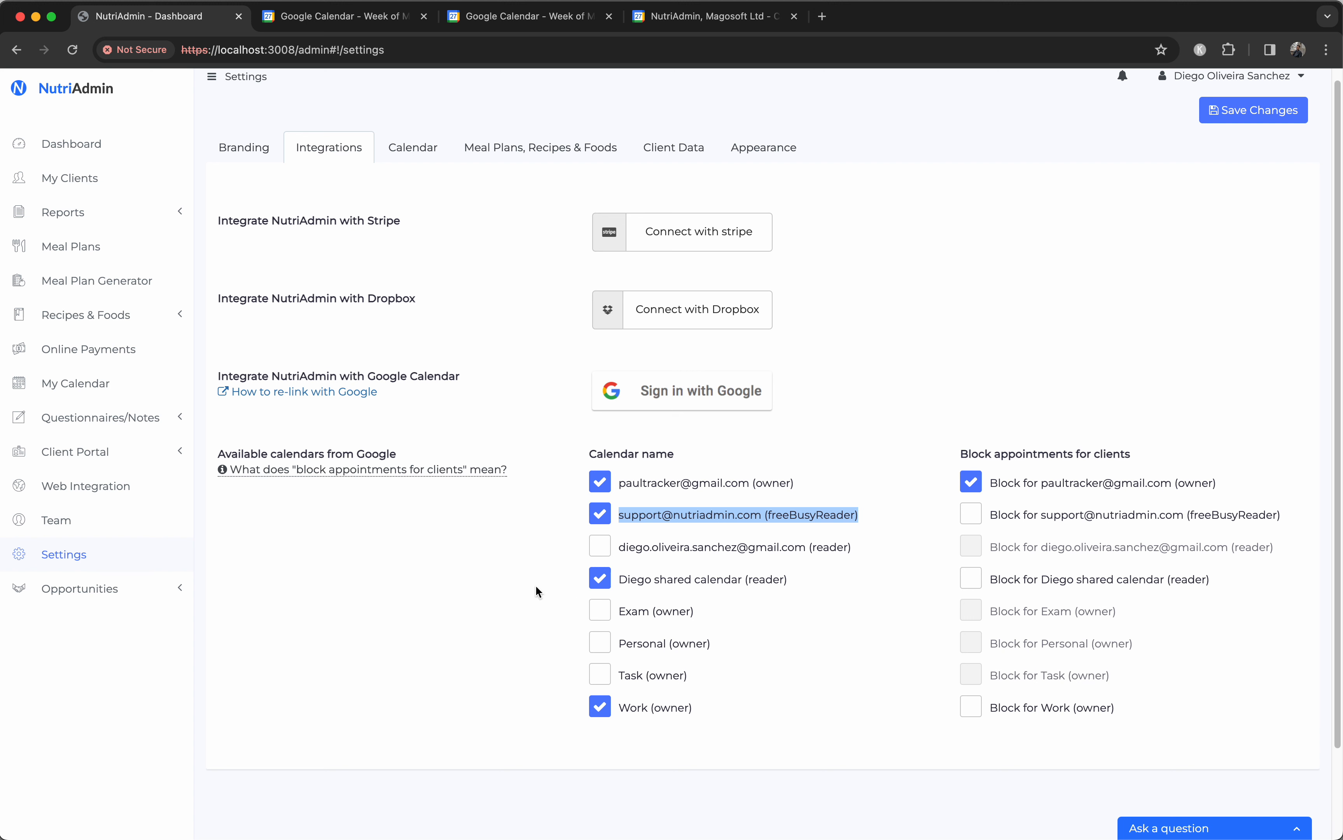
{"action": "left_click", "coordinate": [503, 596]}
{"action": "left_click_drag", "start_coordinate": [731, 579], "coordinate": [788, 582]}
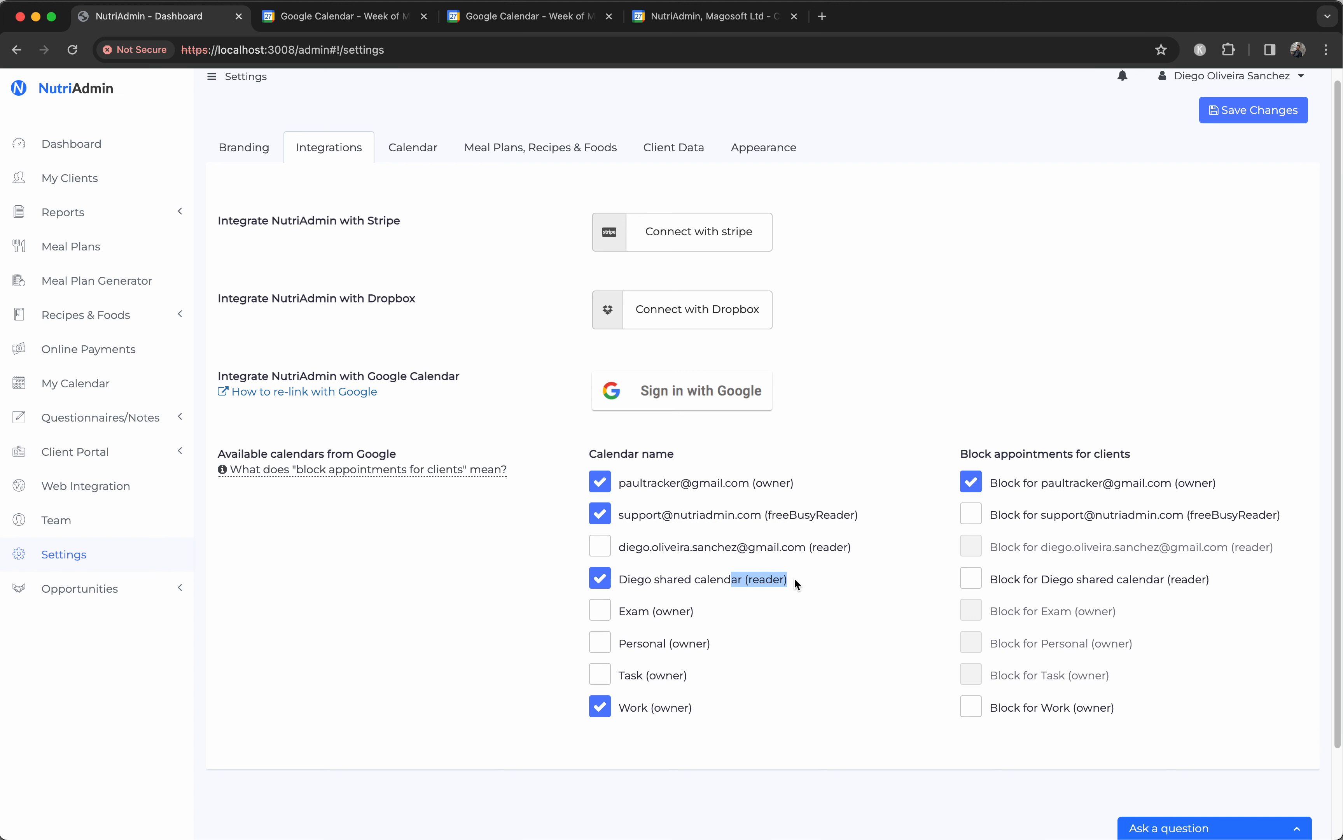
{"action": "left_click", "coordinate": [511, 635]}
{"action": "left_click_drag", "start_coordinate": [746, 582], "coordinate": [828, 585]}
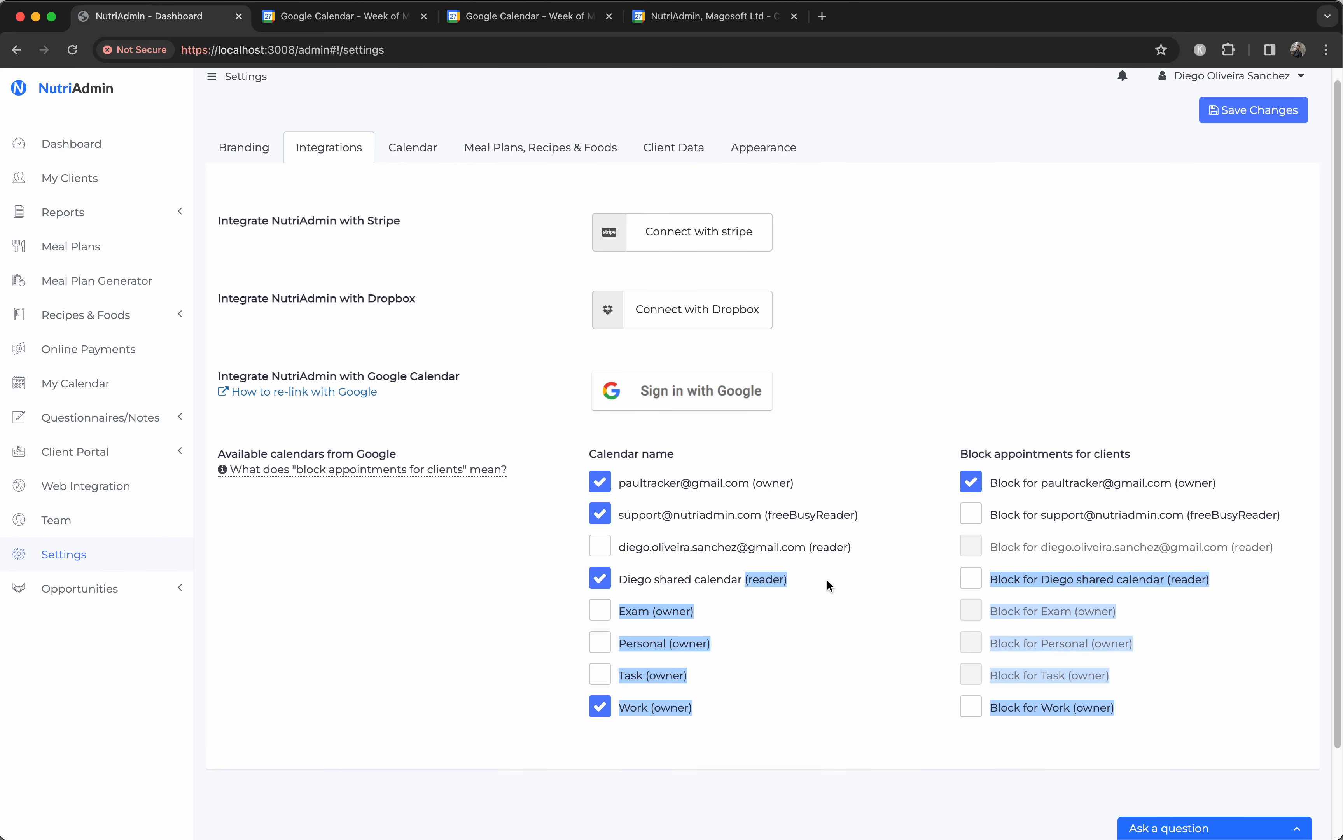
{"action": "left_click", "coordinate": [828, 585]}
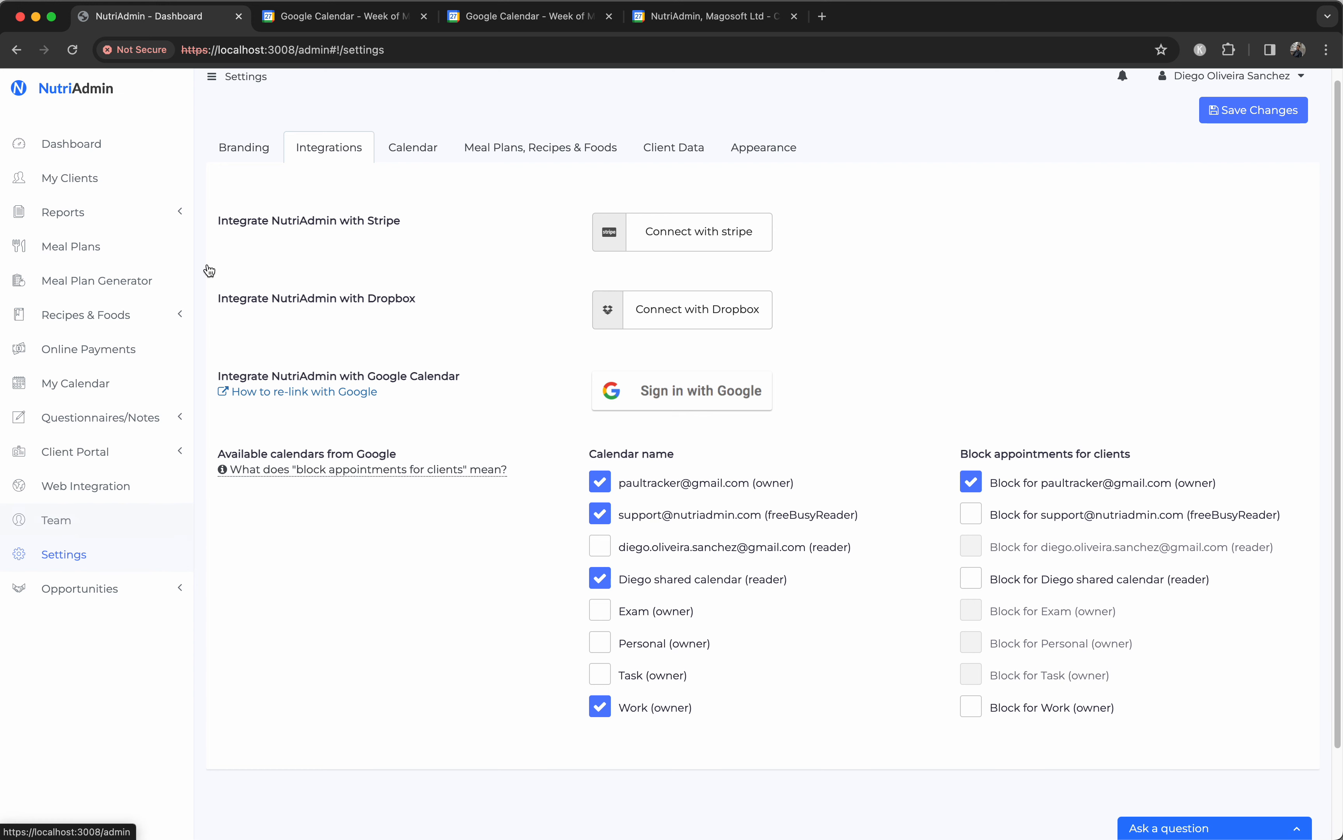
Step: Review the open Google Calendar accounts and check which account is signed in on the first one
{"action": "left_click", "coordinate": [297, 26]}
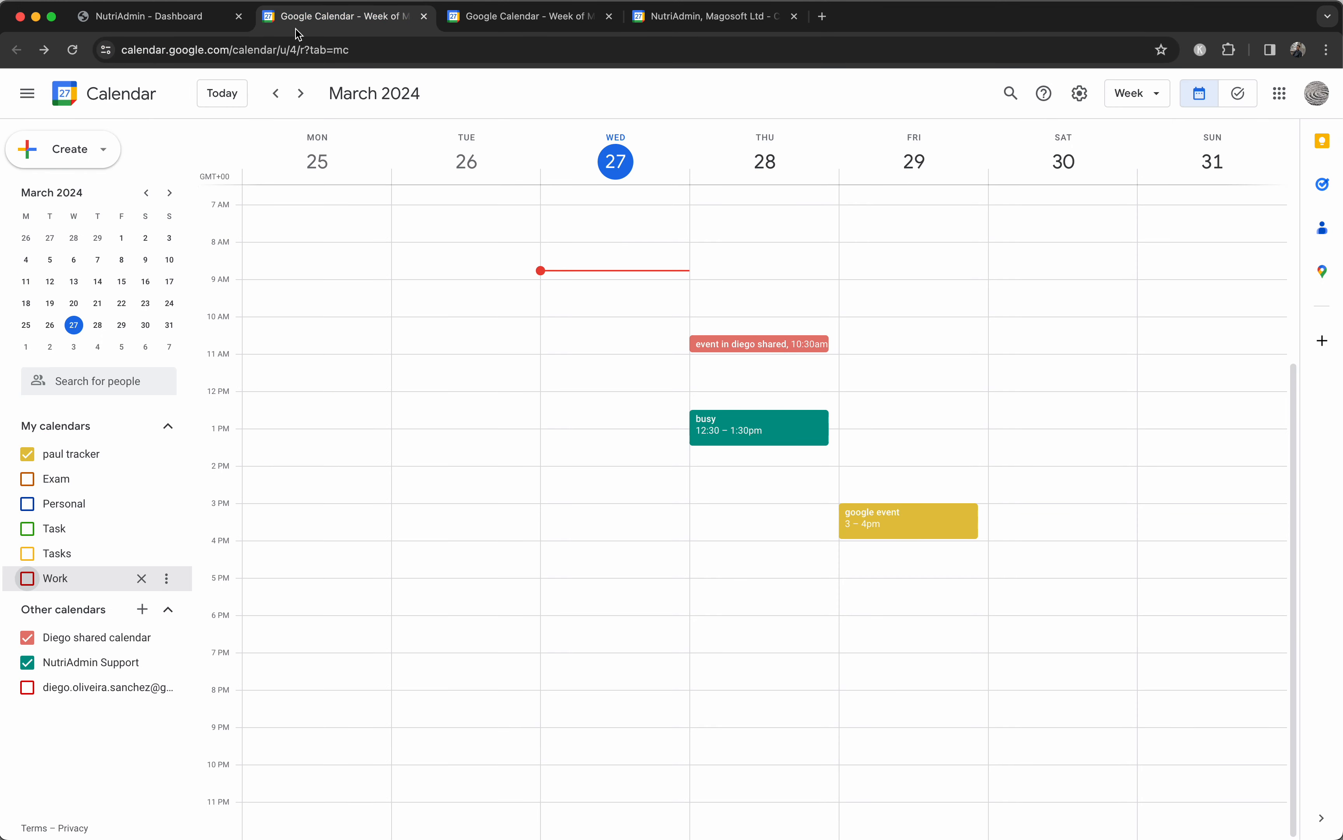
{"action": "left_click", "coordinate": [518, 21]}
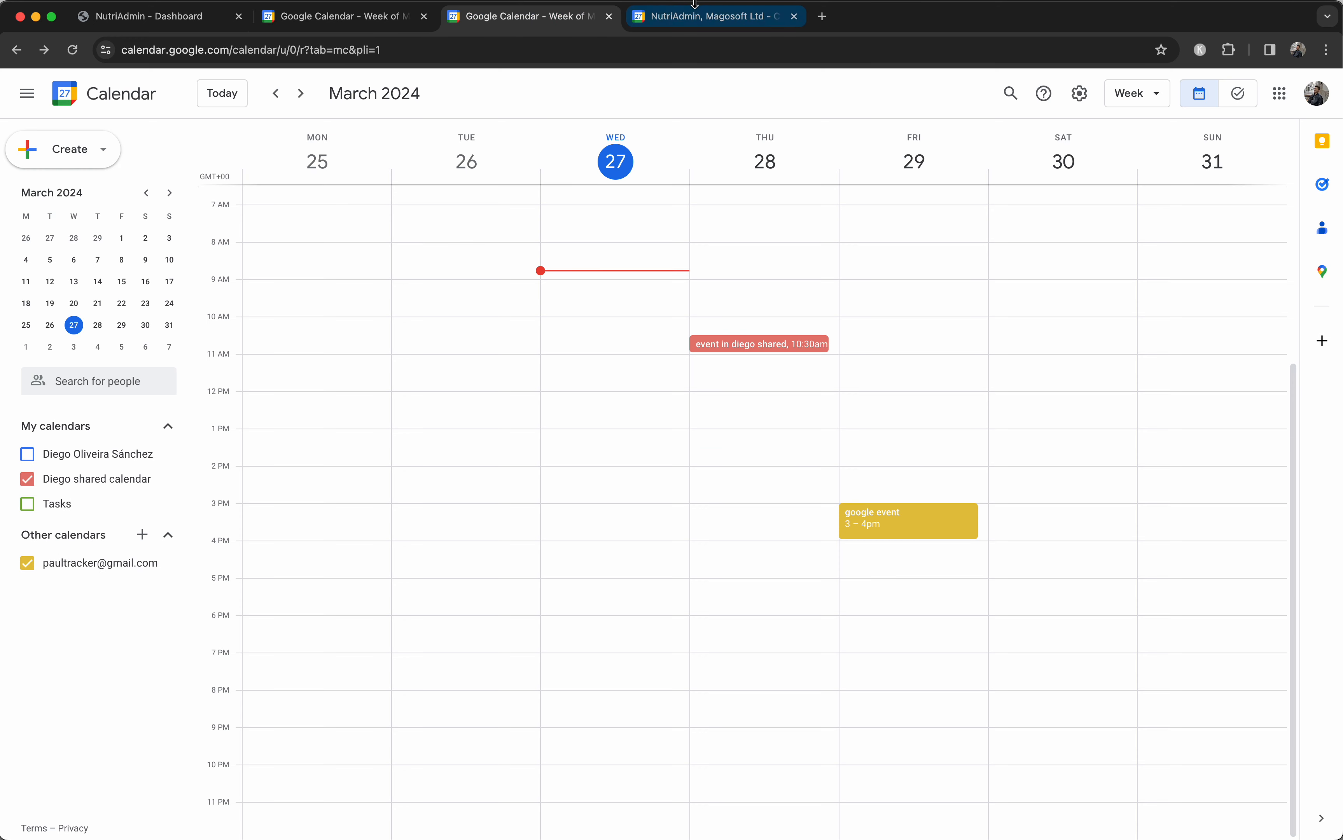
{"action": "left_click", "coordinate": [690, 15]}
{"action": "left_click", "coordinate": [345, 17]}
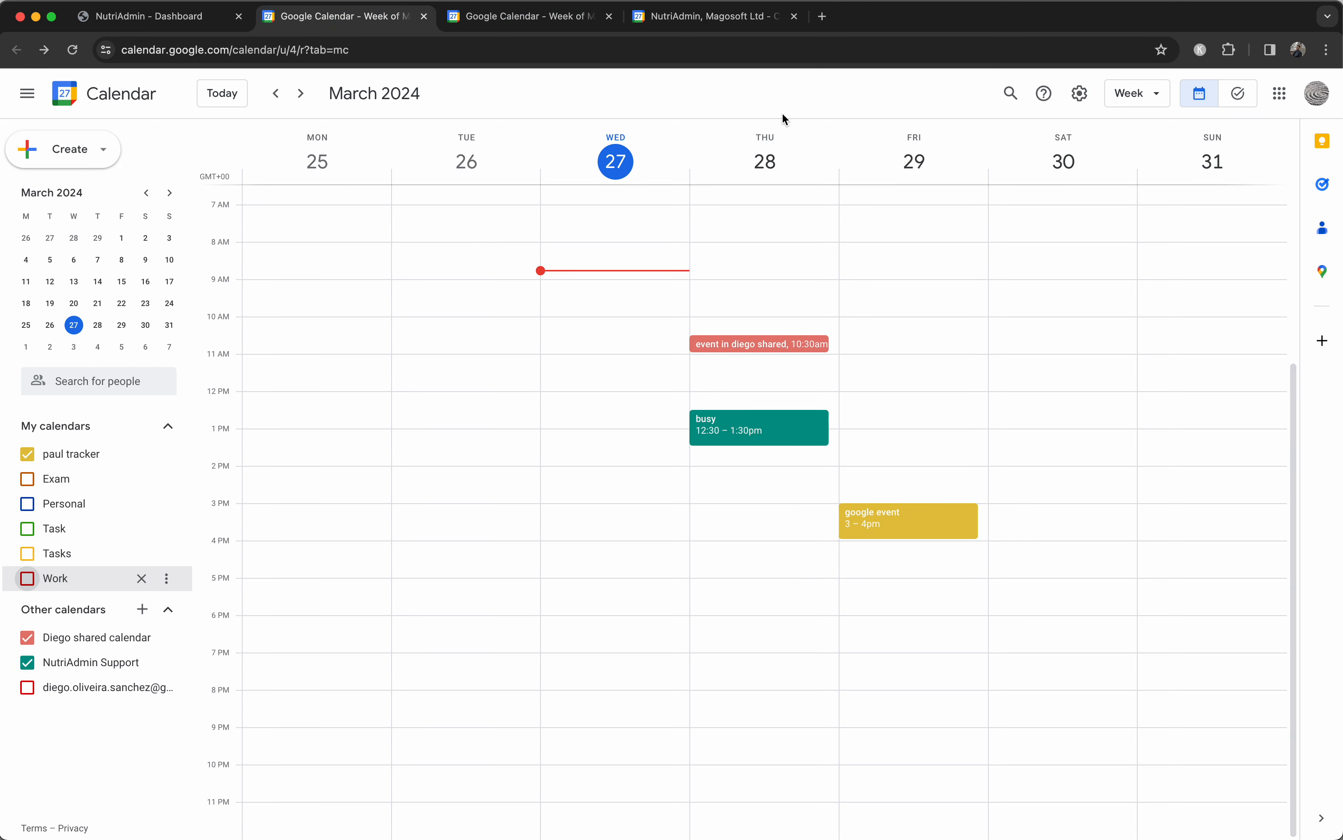
{"action": "left_click", "coordinate": [1316, 93]}
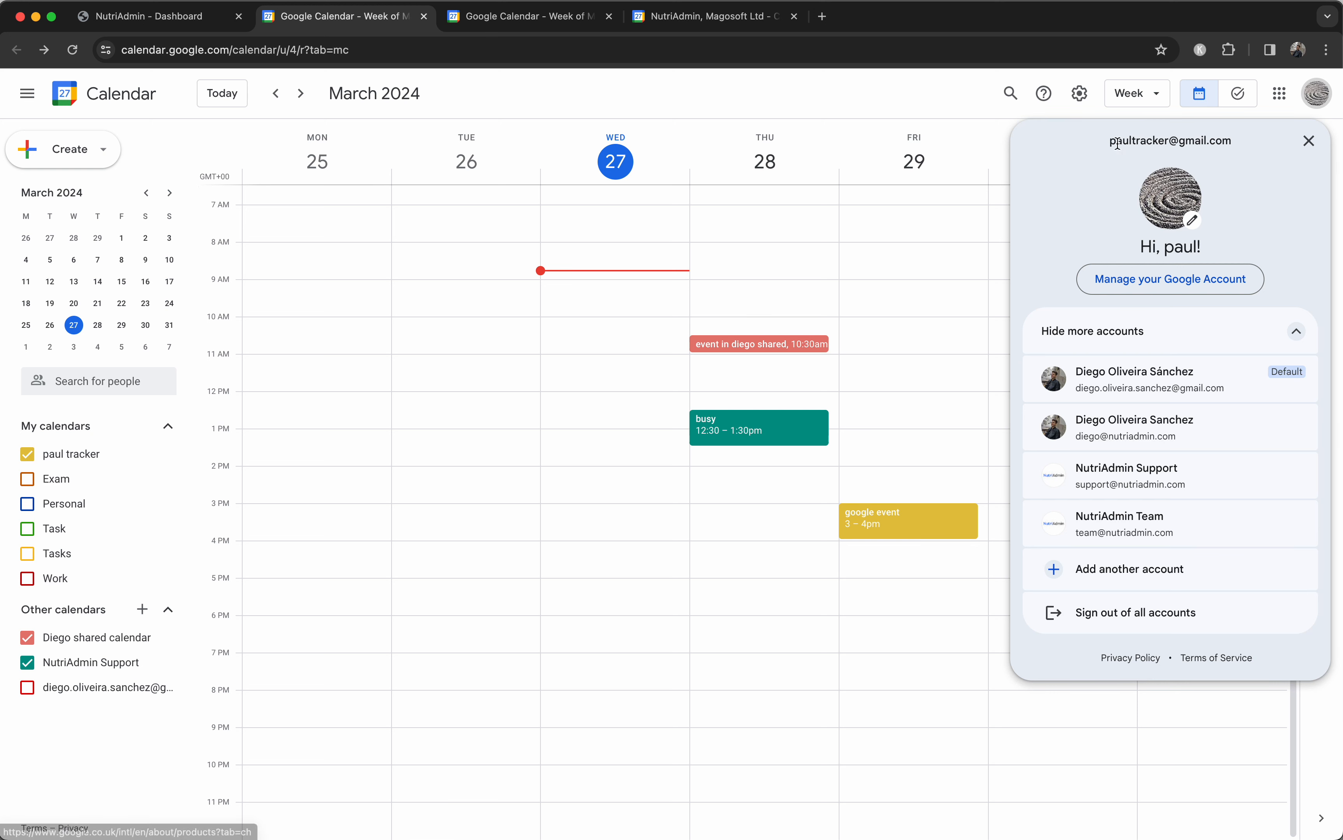
{"action": "left_click", "coordinate": [1316, 93]}
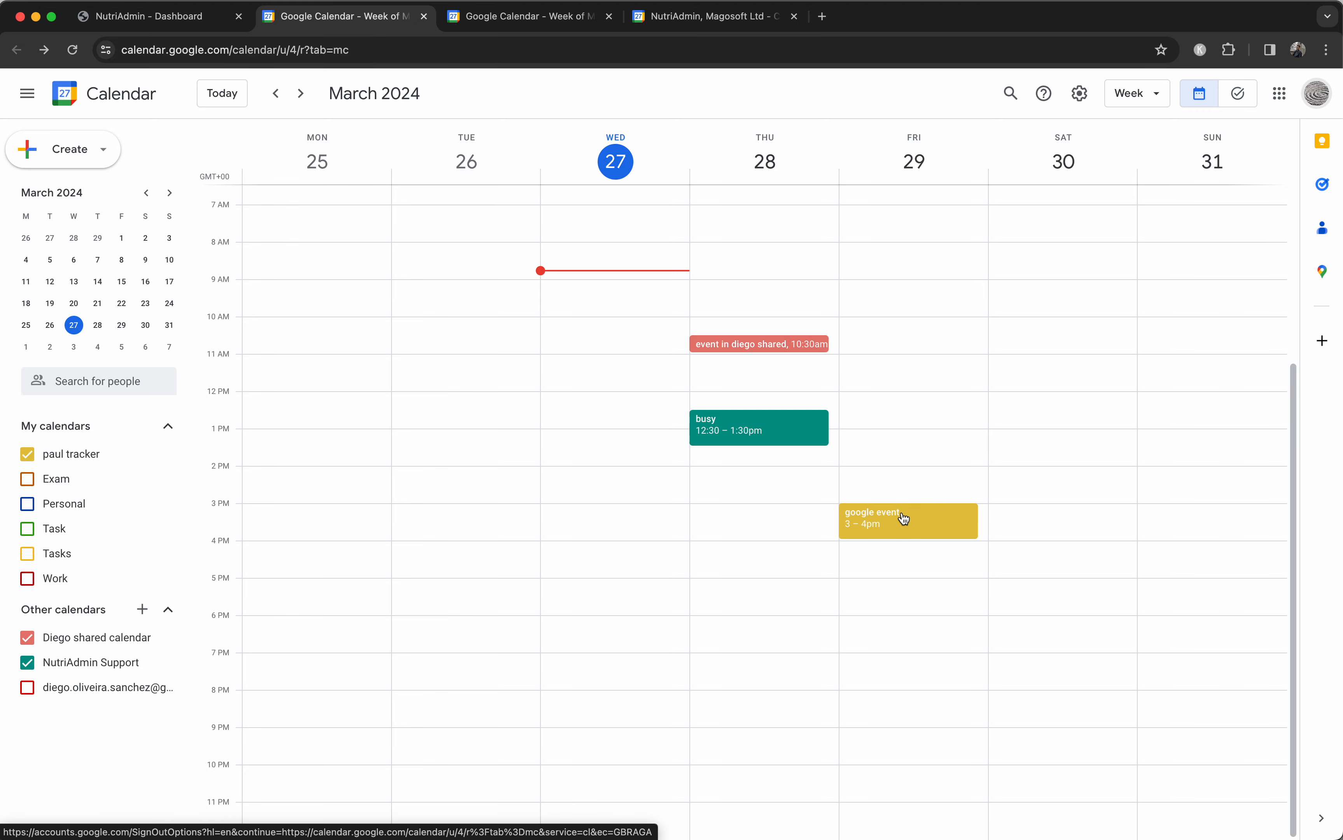
Step: Move "google event" to Saturday 3/30 at 11:00 am in NutriAdmin's calendar and check the change in Google Calendar
{"action": "left_click", "coordinate": [175, 17]}
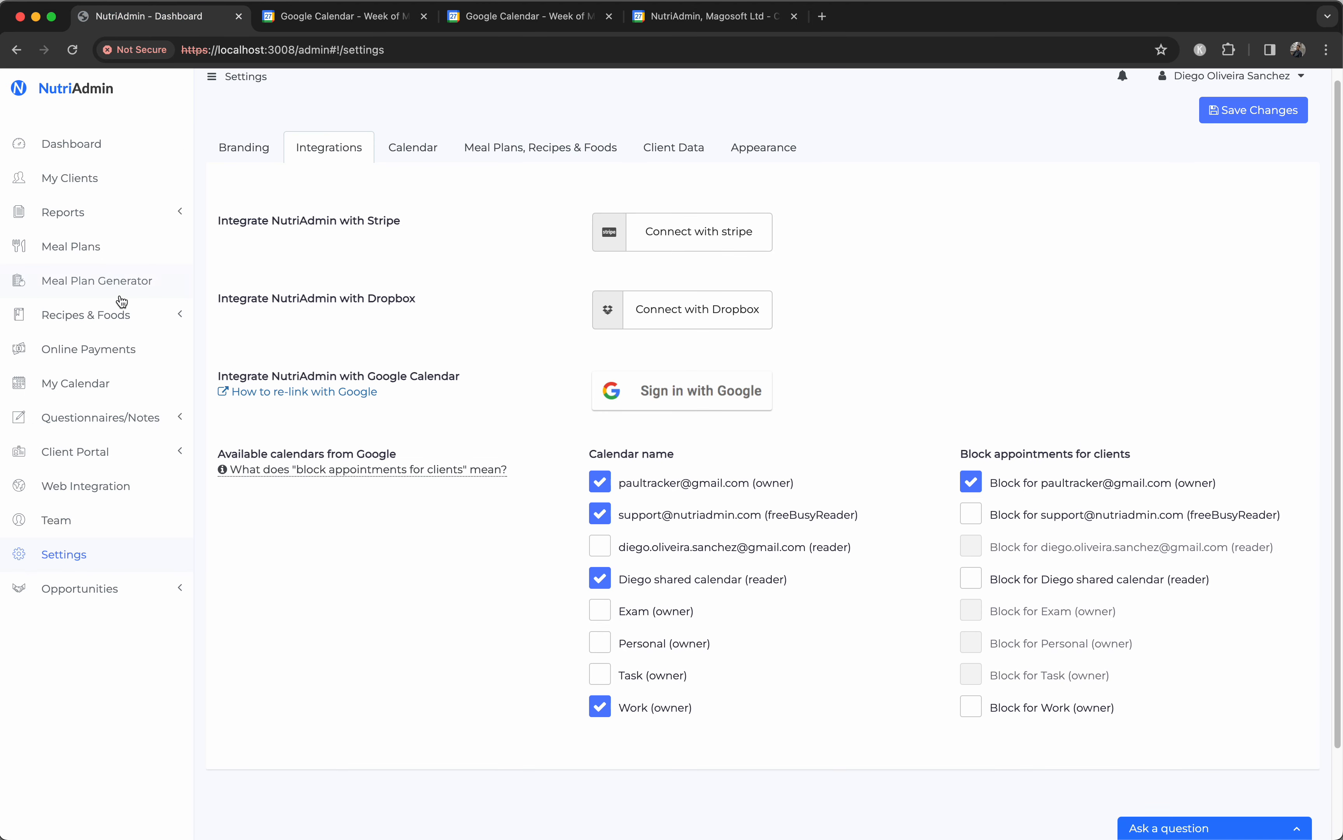
{"action": "left_click", "coordinate": [89, 382]}
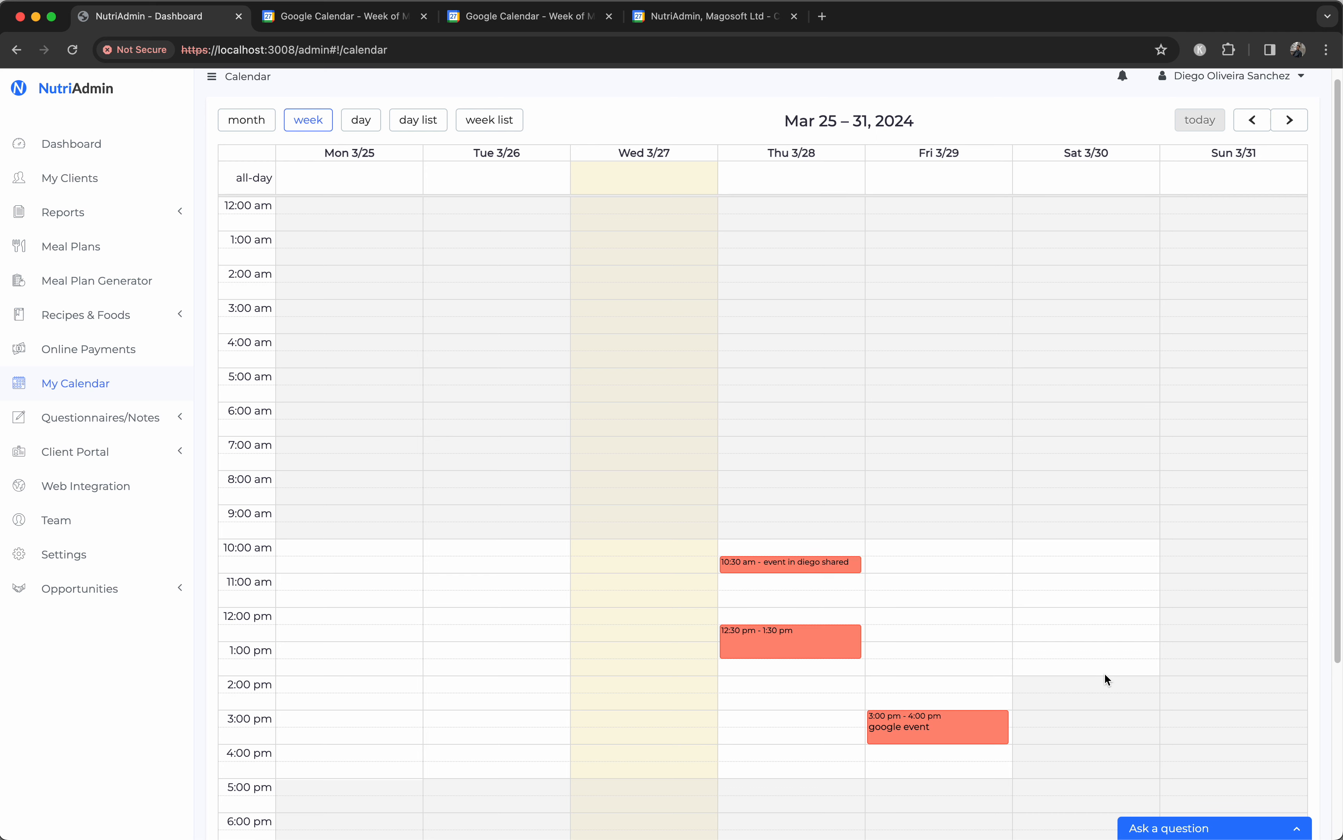
{"action": "left_click_drag", "start_coordinate": [930, 722], "coordinate": [1067, 583]}
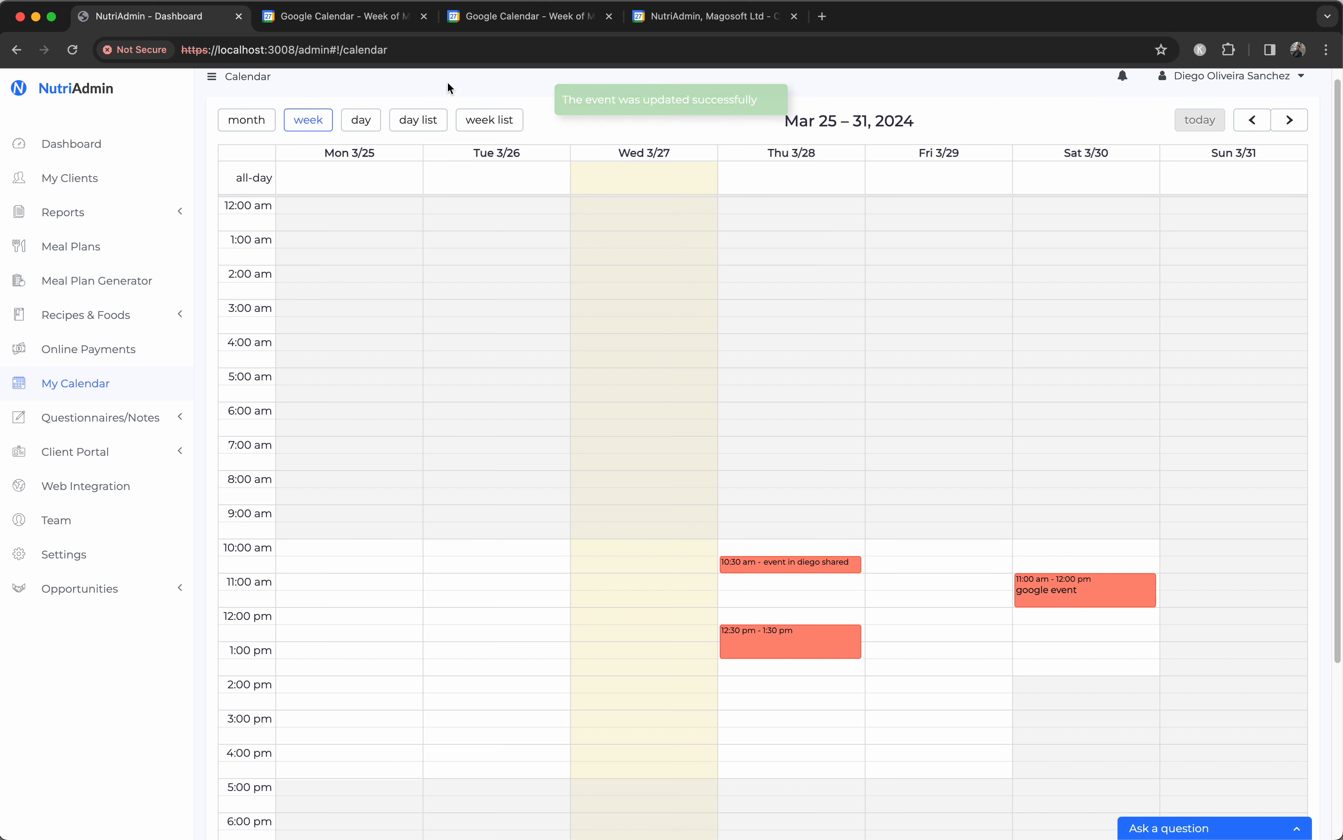
{"action": "left_click", "coordinate": [351, 27]}
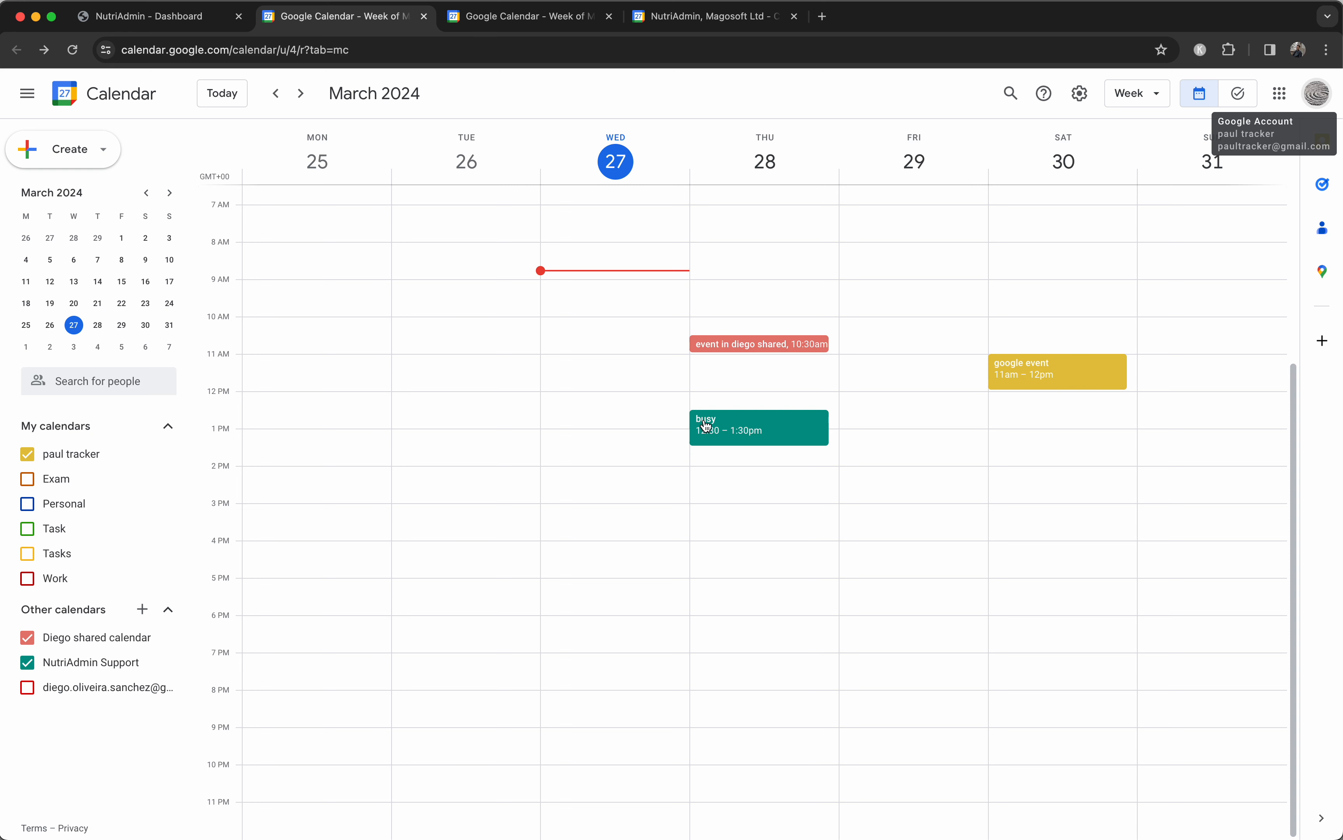
Step: Open the settings and sharing page of the NutriAdmin Support calendar at its list of specific people or groups
{"action": "left_click", "coordinate": [699, 18]}
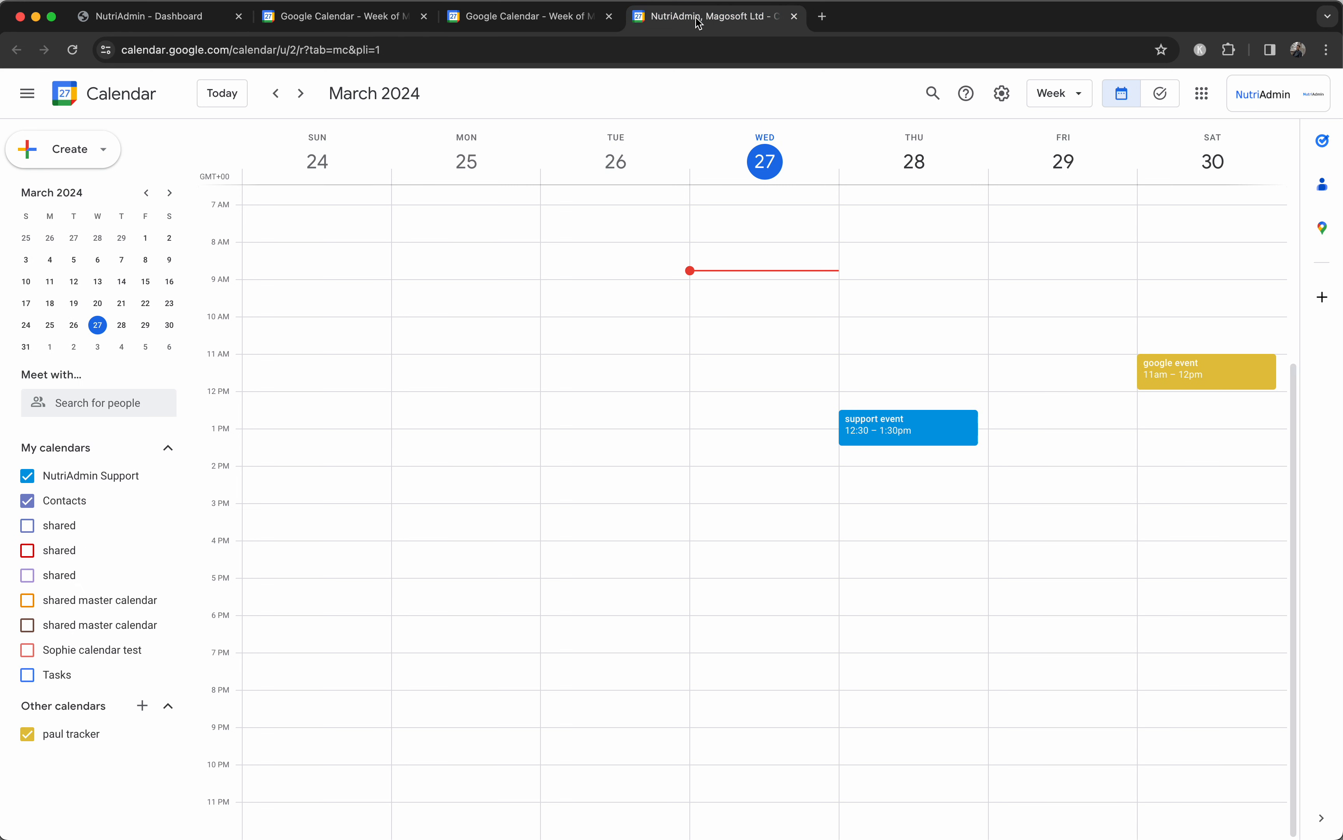
{"action": "left_click", "coordinate": [1309, 89]}
{"action": "left_click", "coordinate": [475, 197]}
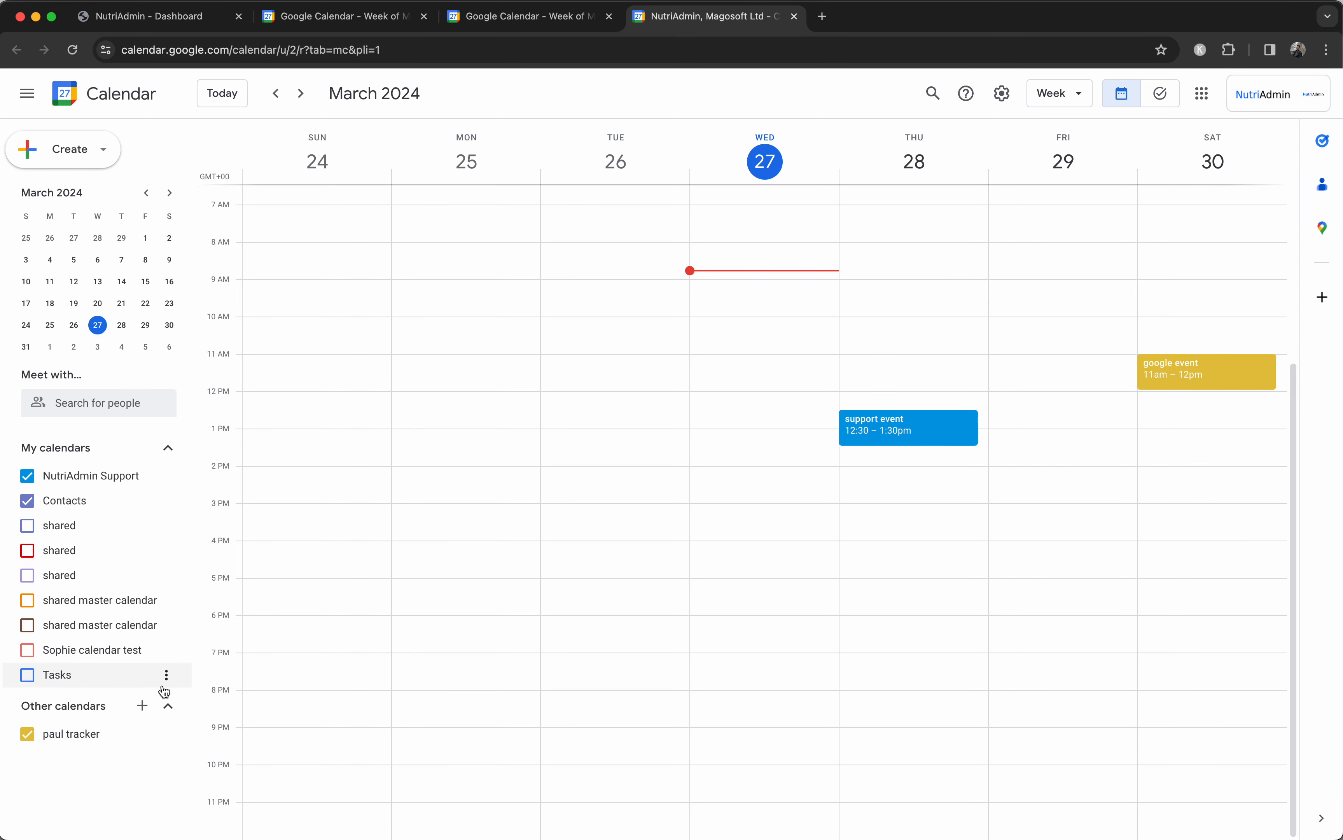
{"action": "left_click", "coordinate": [166, 479]}
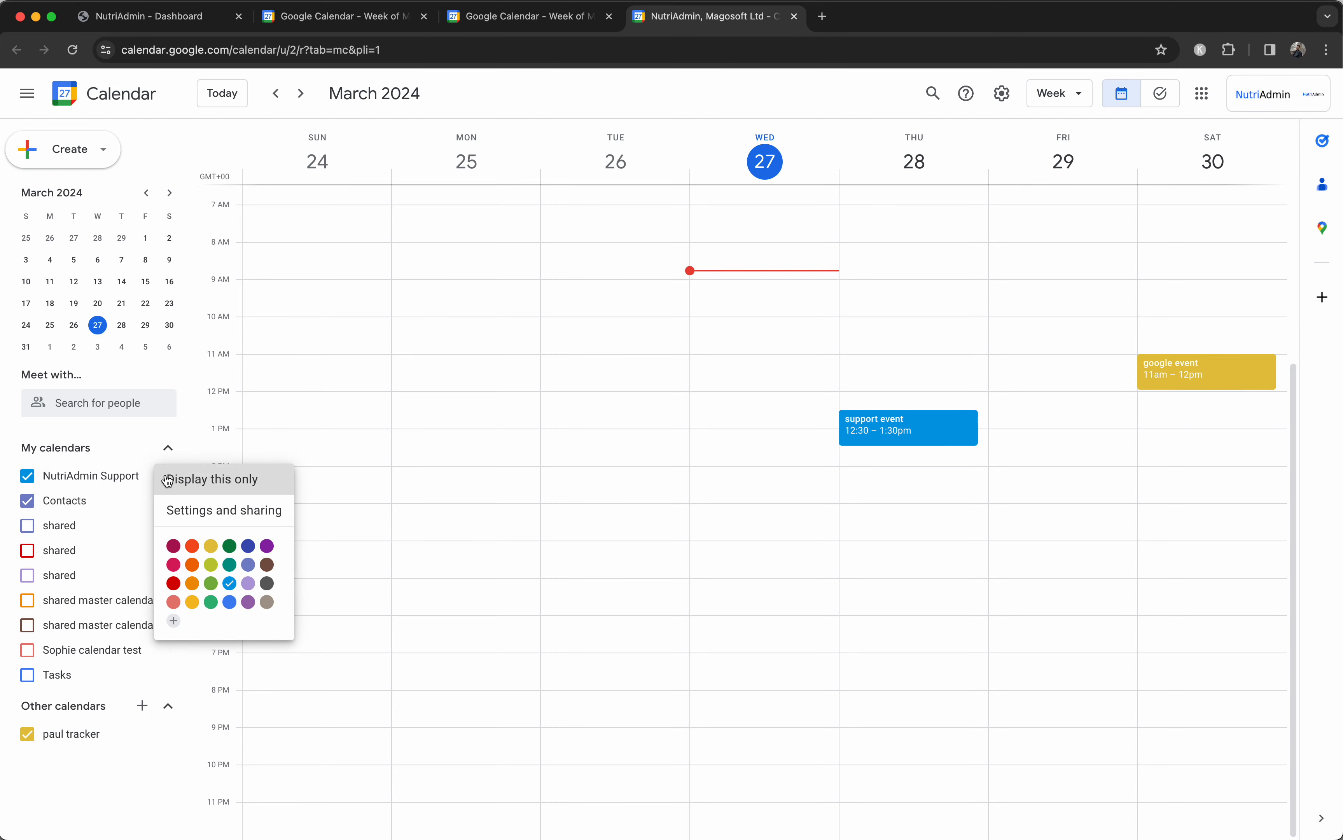
{"action": "left_click", "coordinate": [206, 512]}
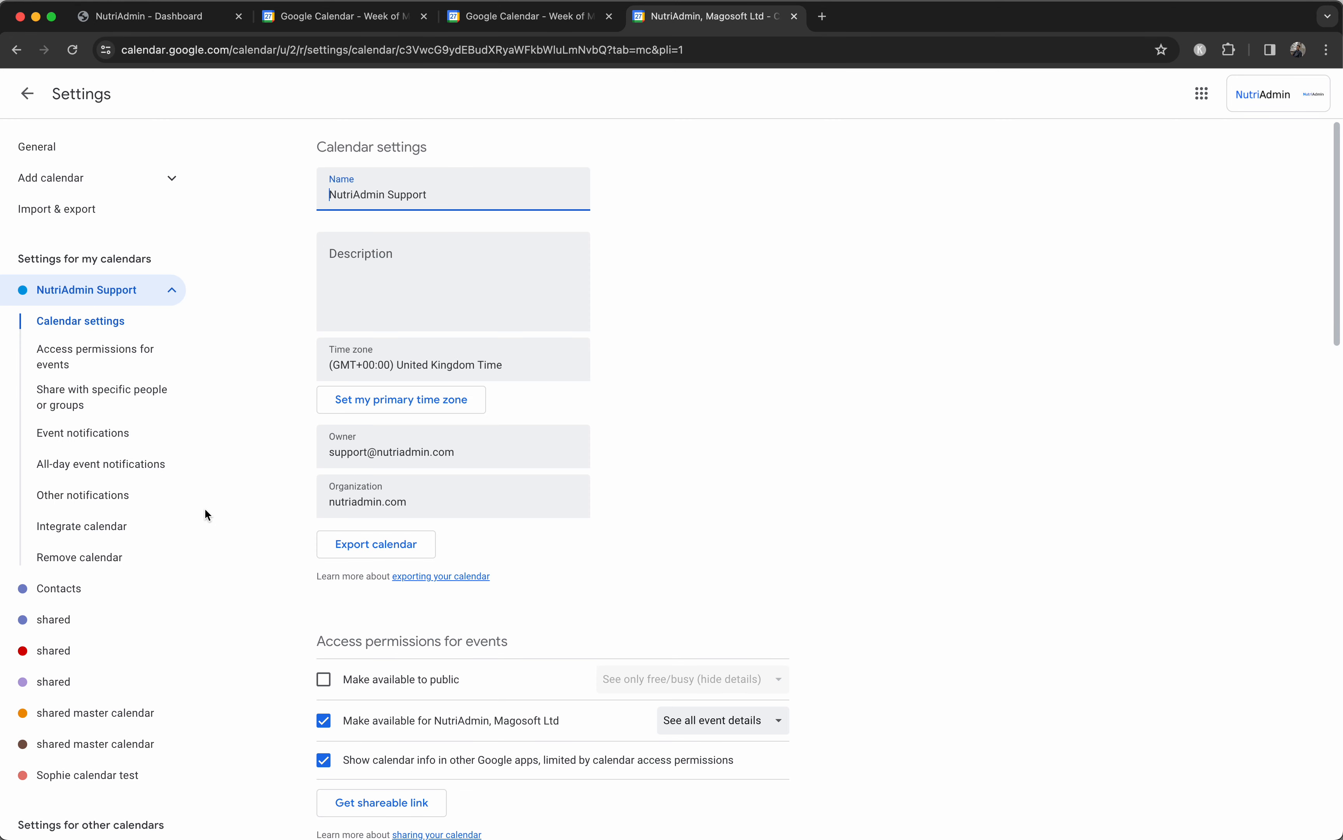
{"action": "scroll", "coordinate": [690, 439], "scroll_direction": "down", "scroll_amount": 9}
{"action": "scroll", "coordinate": [691, 435], "scroll_direction": "down", "scroll_amount": 1}
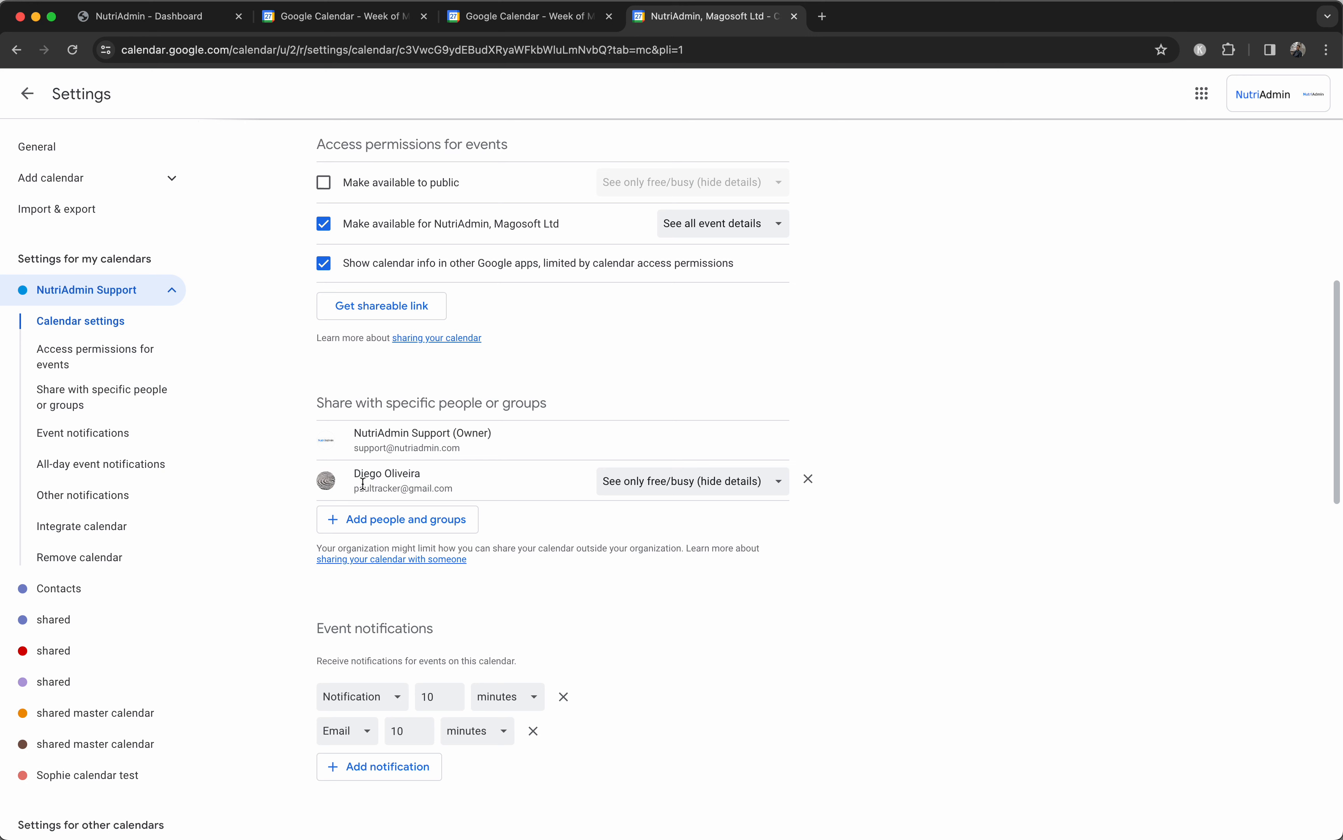
Step: Examine the permission options for the person sharing the support calendar, including "Make changes to events", and the note on organization limits
{"action": "left_click_drag", "start_coordinate": [347, 485], "coordinate": [468, 496]}
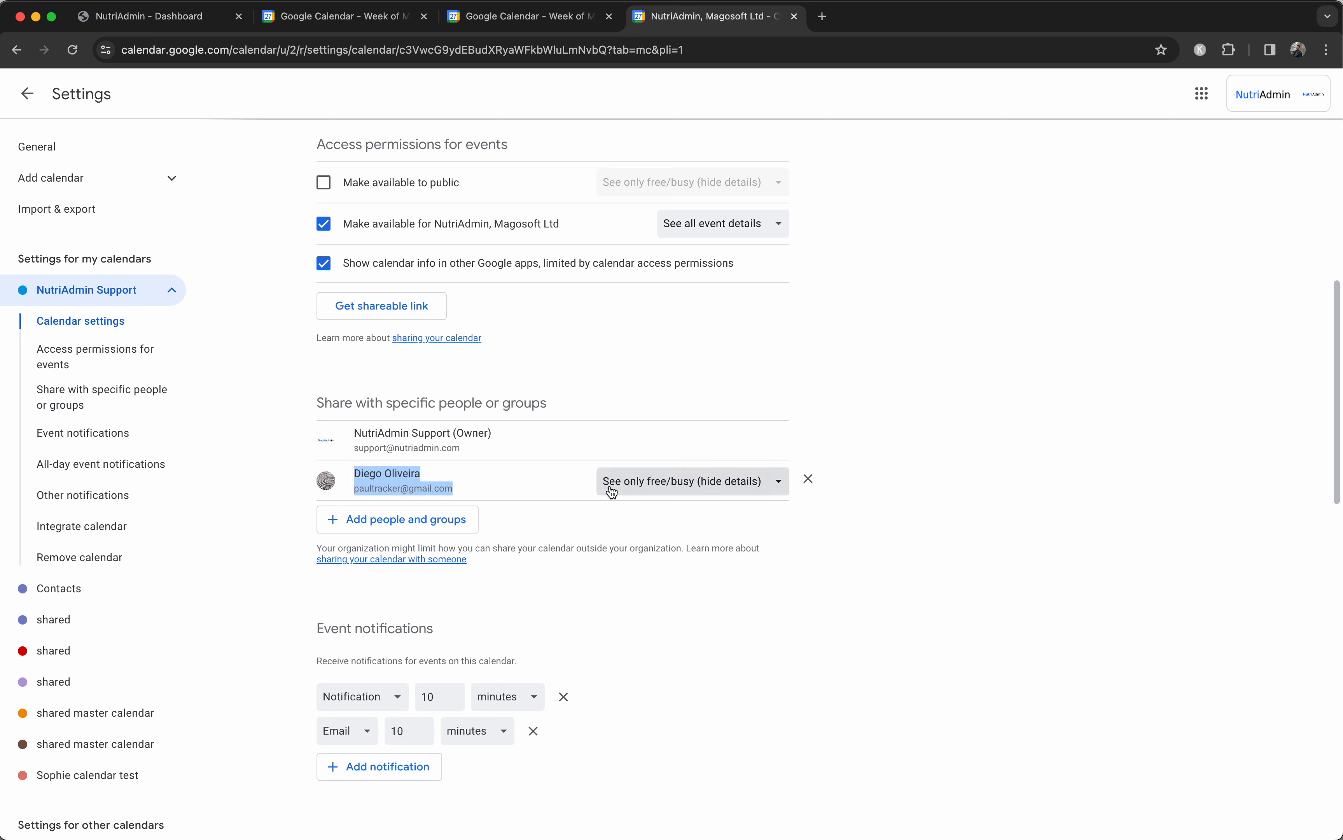
{"action": "left_click", "coordinate": [721, 485]}
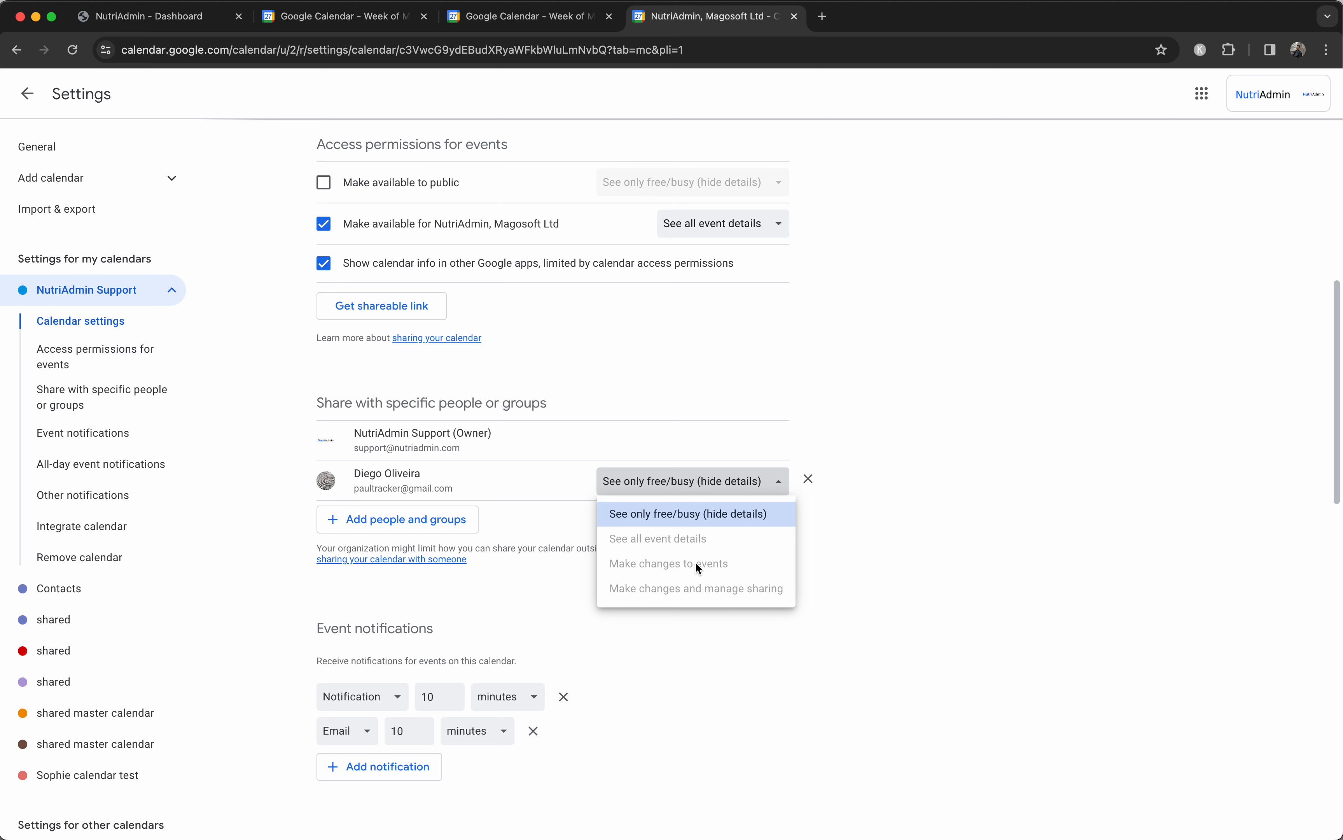
{"action": "left_click", "coordinate": [675, 563]}
{"action": "left_click", "coordinate": [551, 509]}
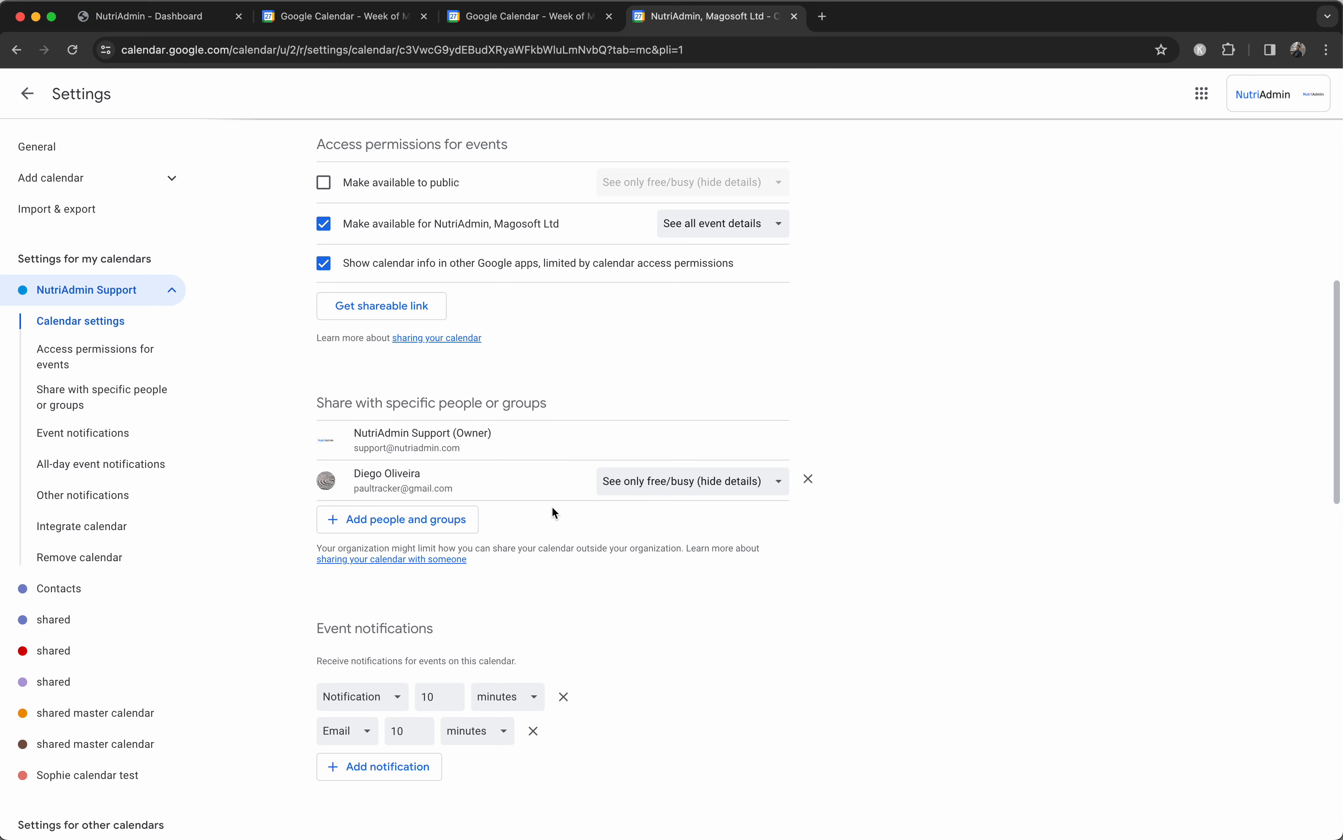
{"action": "triple_click", "coordinate": [534, 544]}
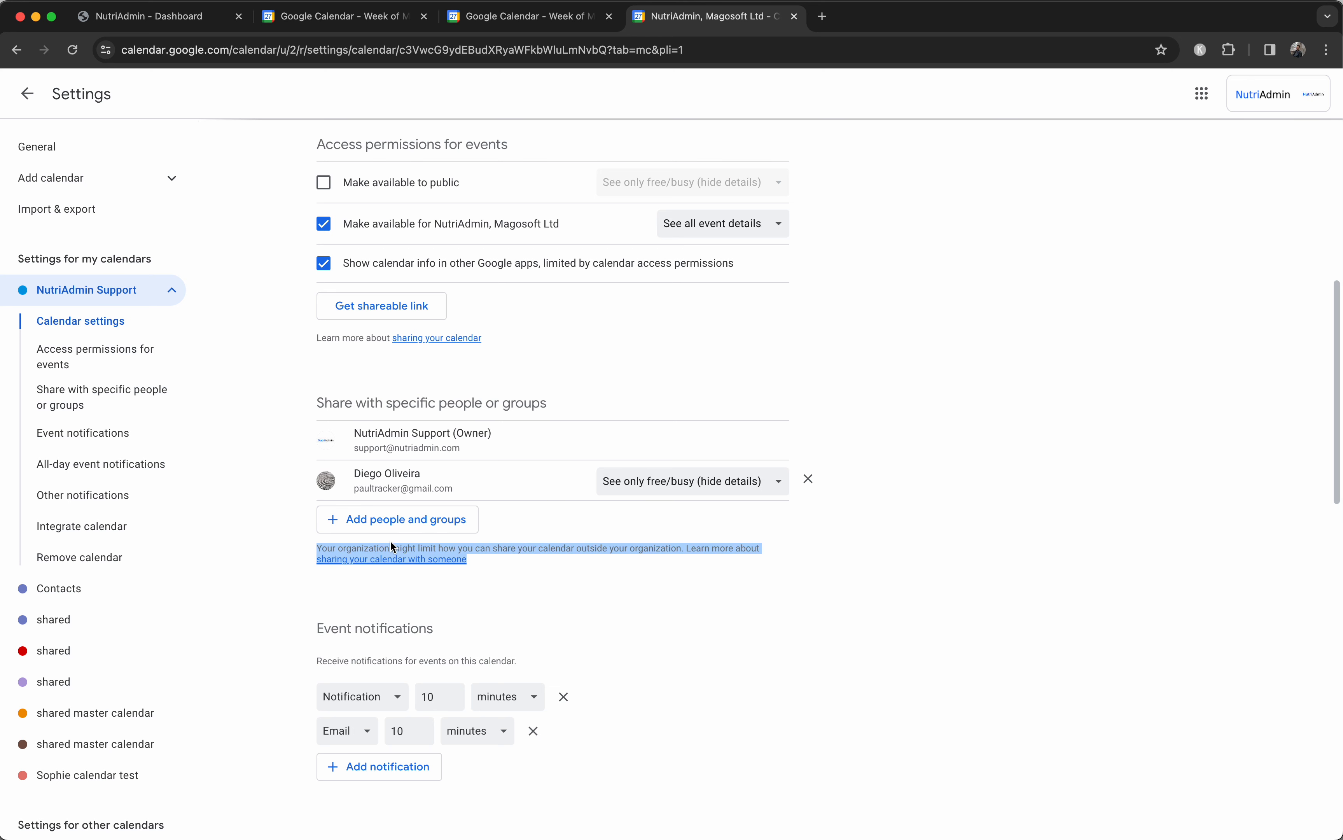
{"action": "left_click", "coordinate": [527, 549]}
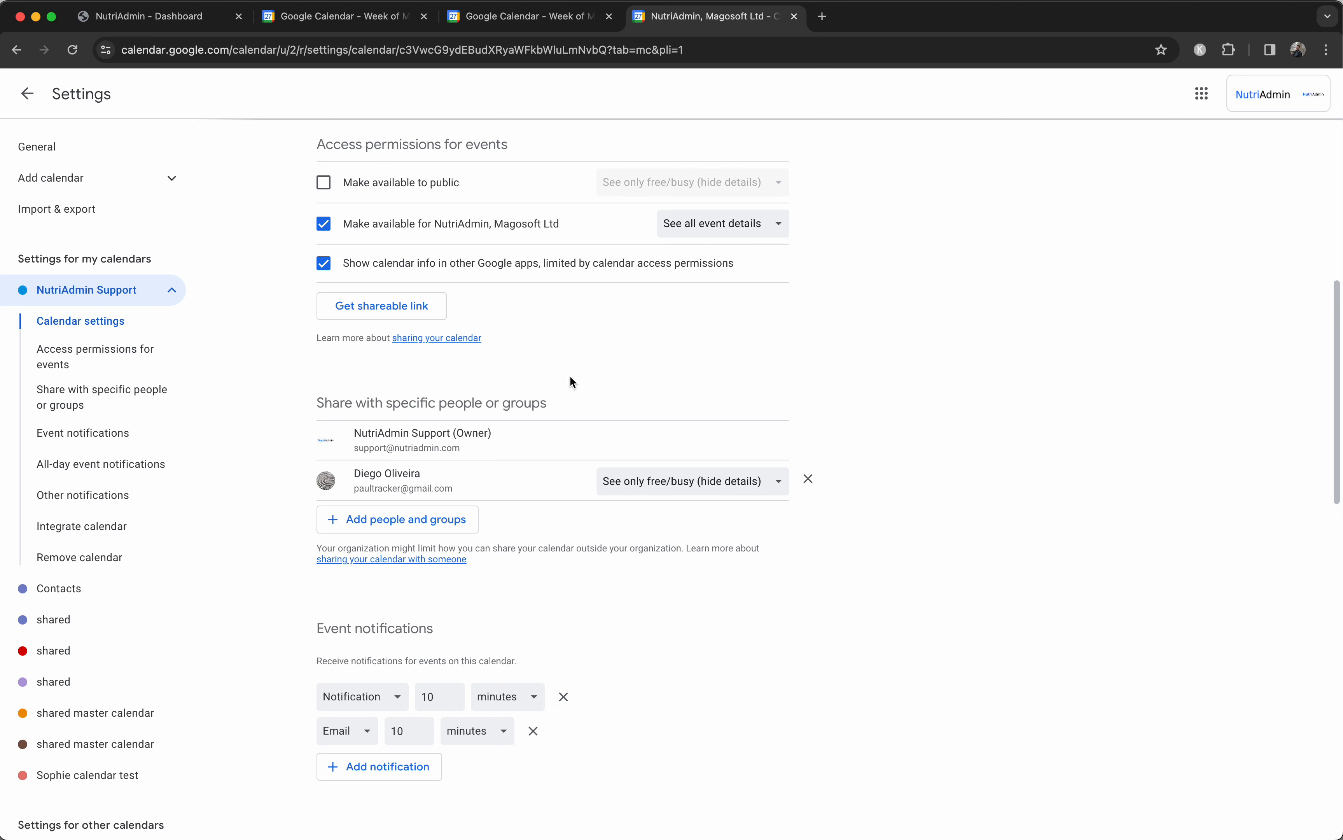
Step: Try to move the Thursday "busy" event to Tuesday 26 in the first Google Calendar account
{"action": "left_click", "coordinate": [337, 25]}
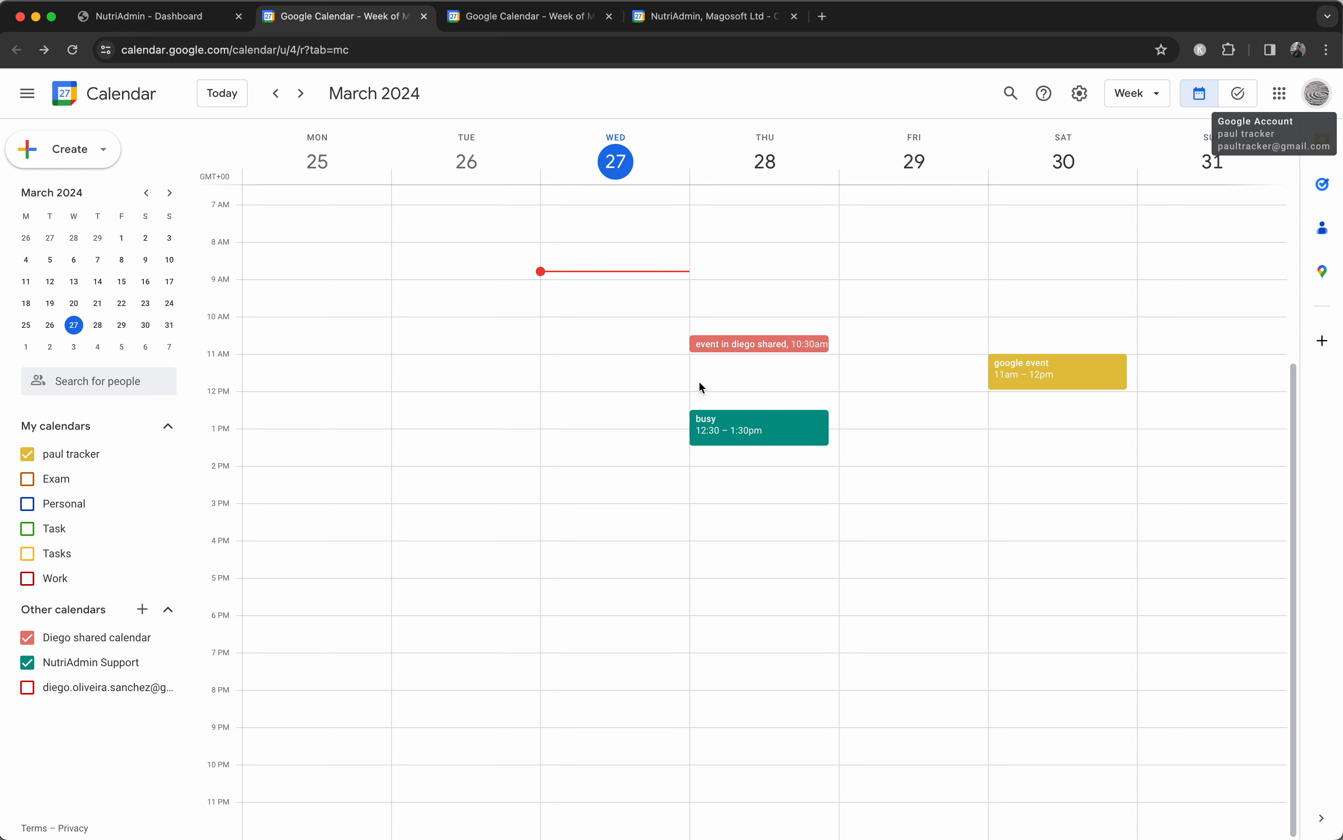
{"action": "left_click_drag", "start_coordinate": [710, 420], "coordinate": [472, 500]}
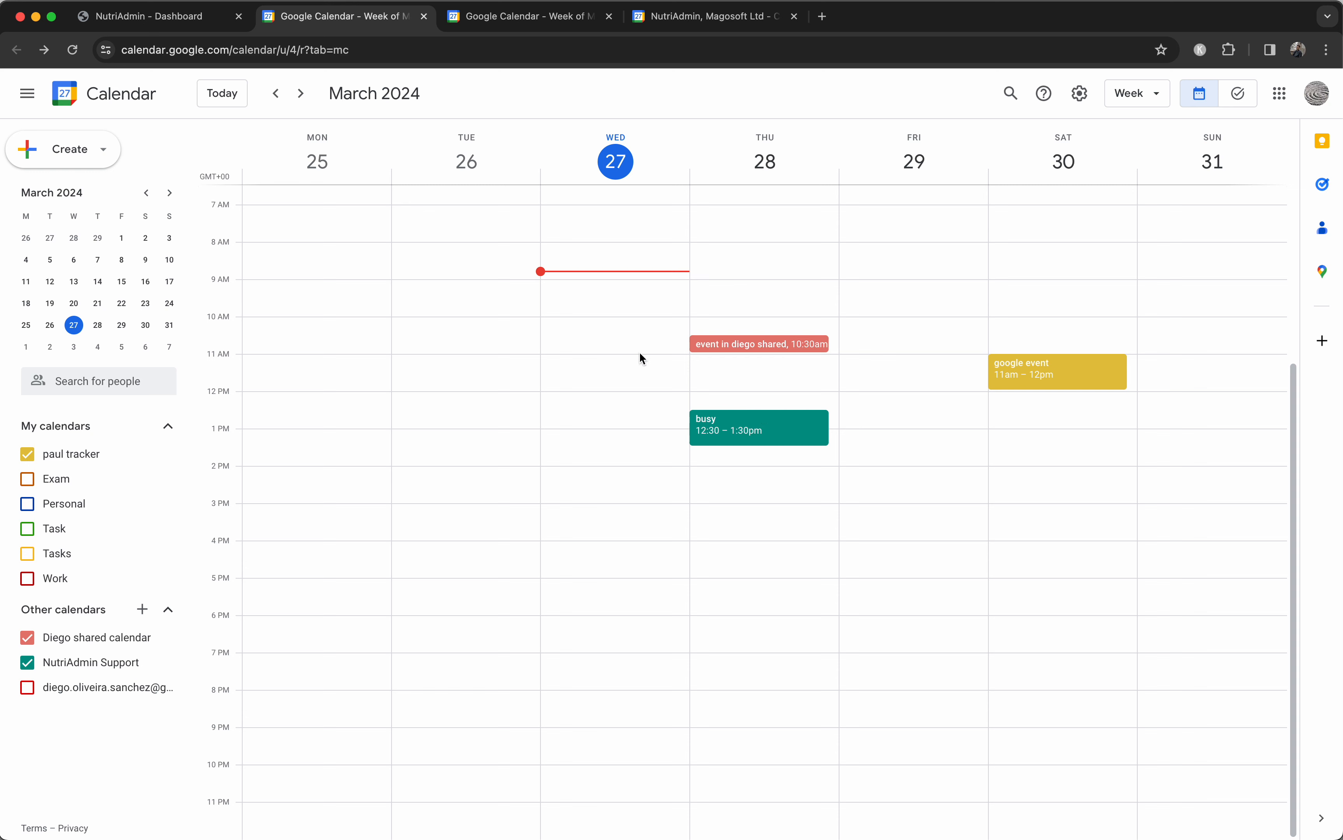
Step: Switch to the second Google Calendar account and check which e-mail address it is signed in with
{"action": "left_click", "coordinate": [514, 22]}
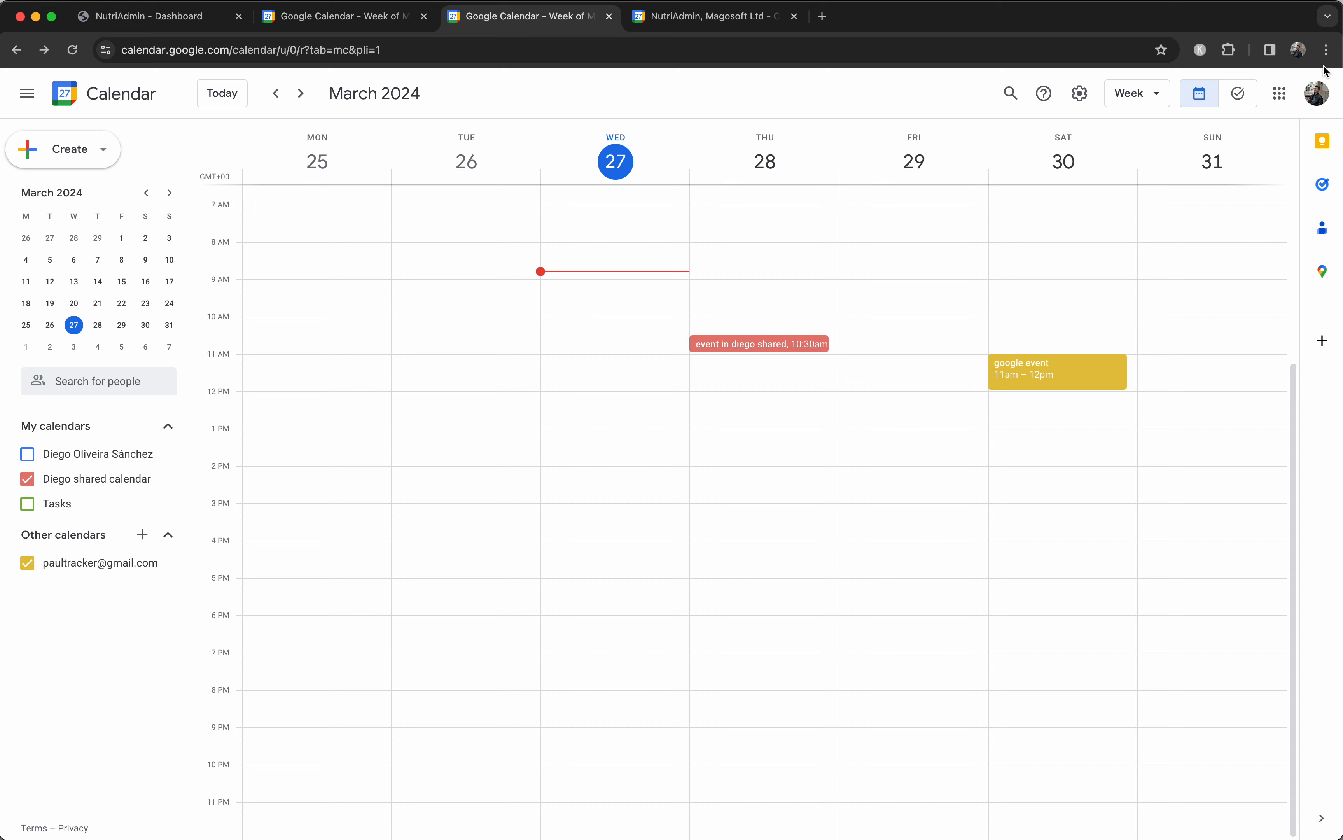
{"action": "left_click", "coordinate": [1316, 94]}
{"action": "triple_click", "coordinate": [1083, 141]}
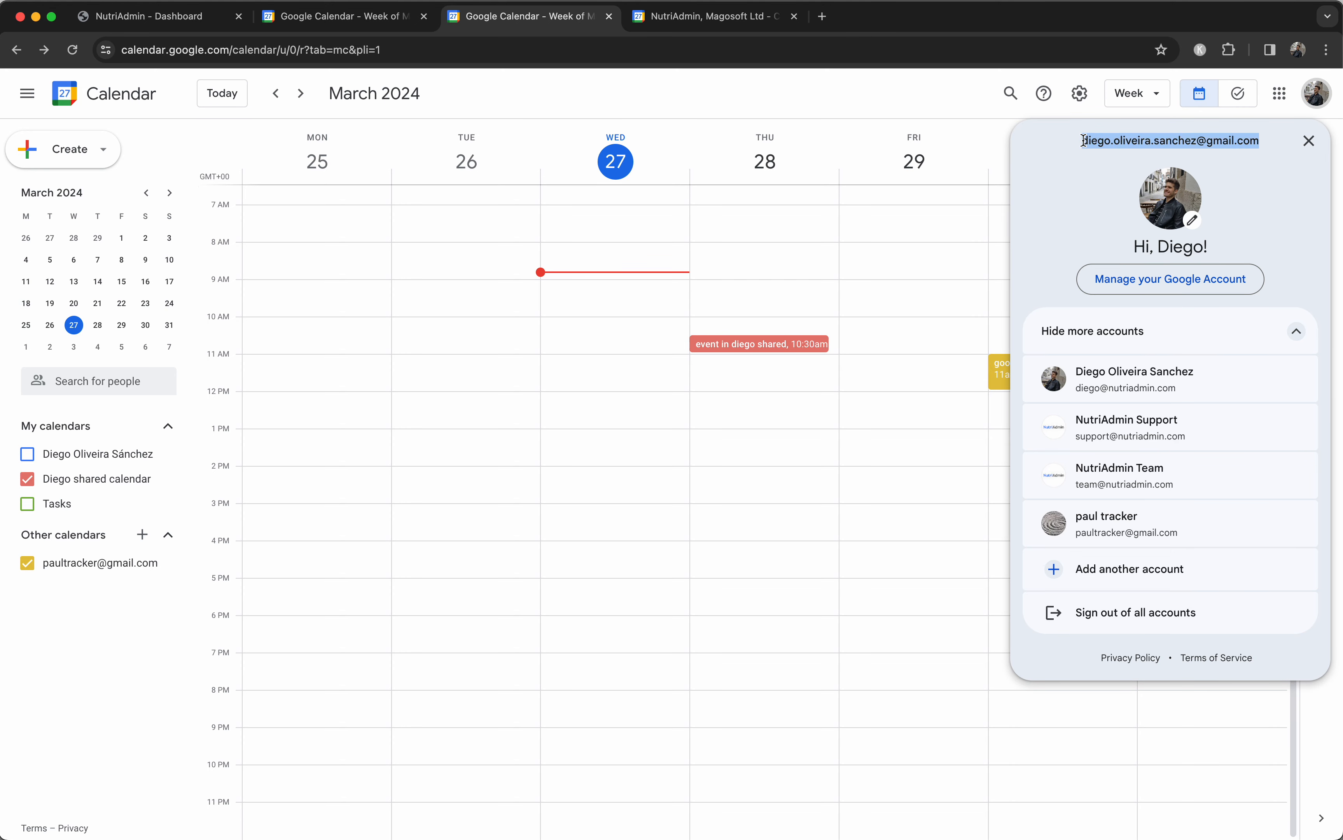
{"action": "left_click", "coordinate": [1309, 141]}
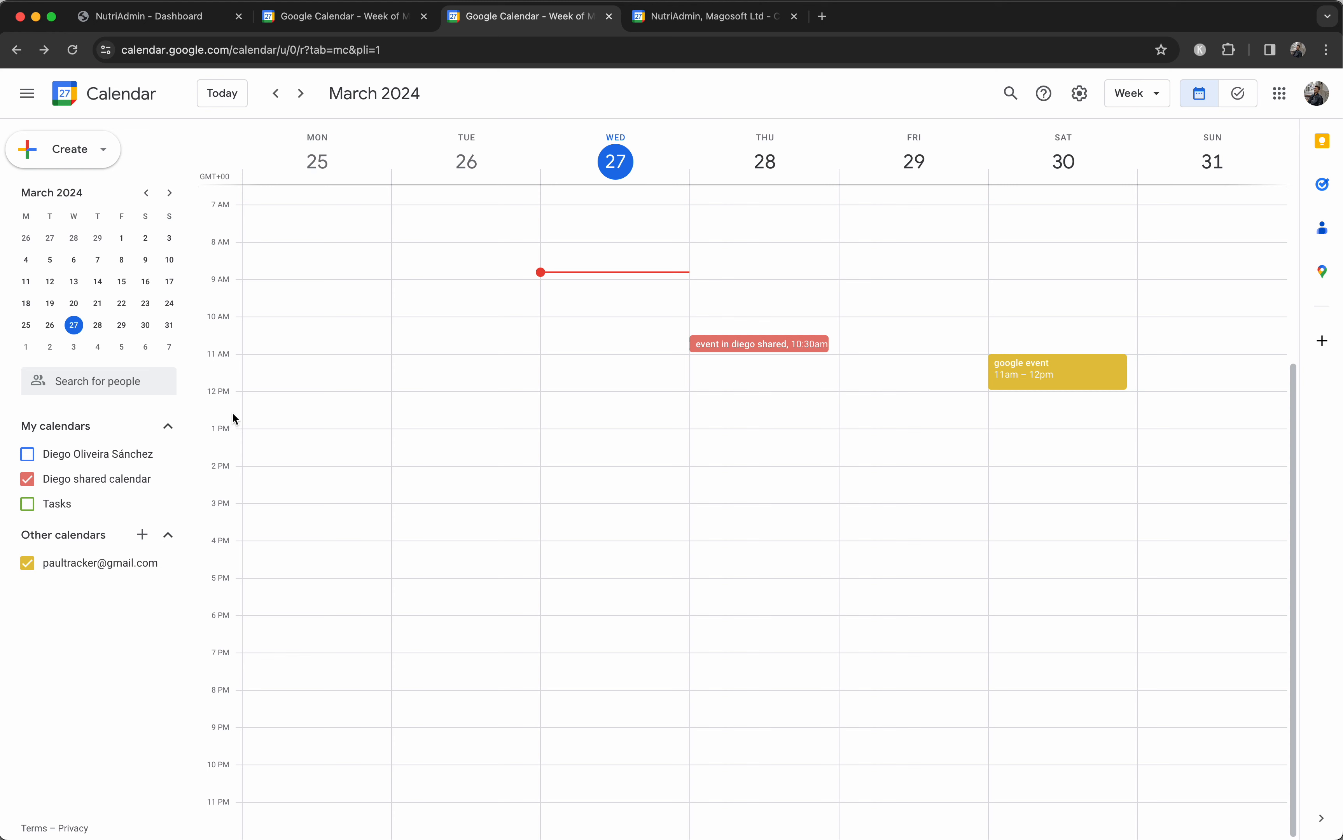
Step: In the red shared calendar's sharing settings, set the tracker account's permission to "Make changes to events"
{"action": "mouse_move", "coordinate": [177, 480]}
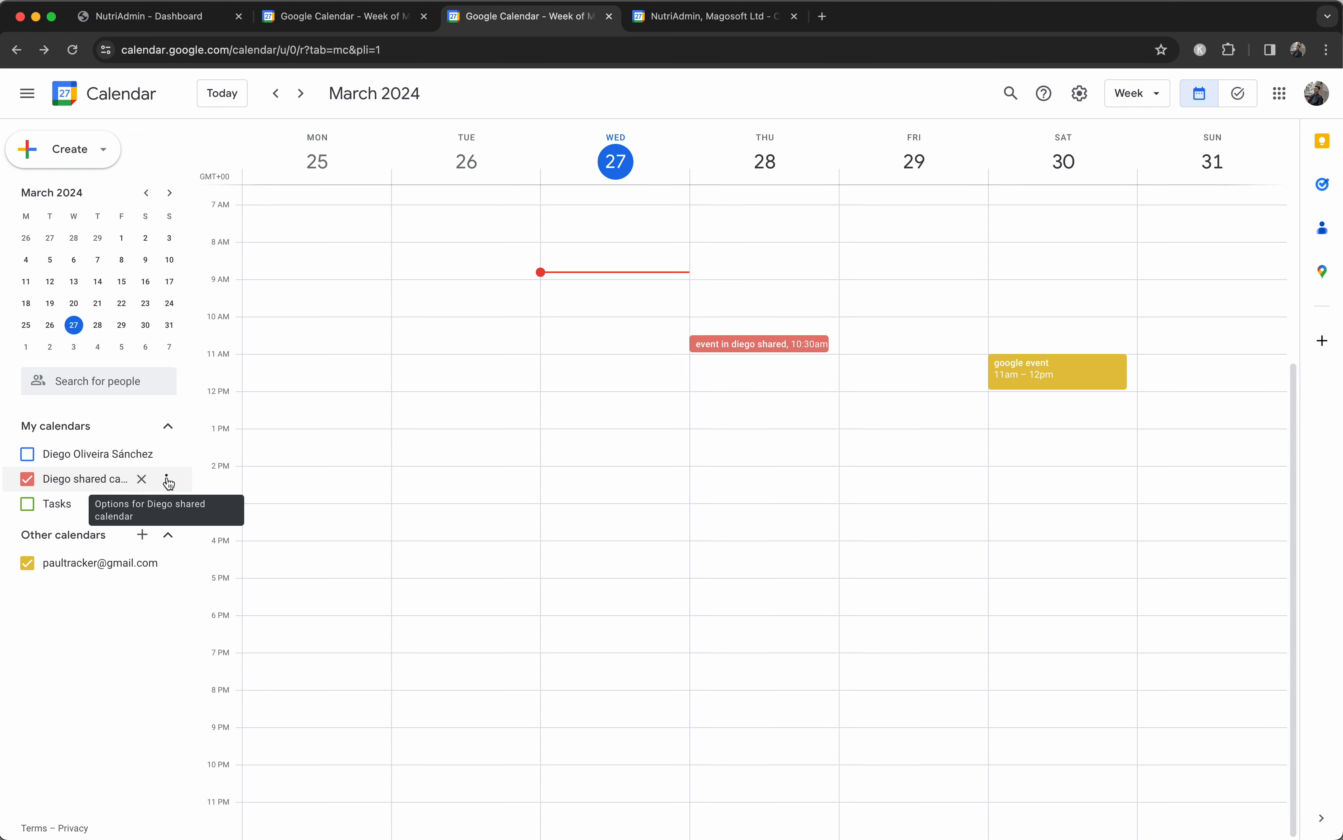
{"action": "left_click", "coordinate": [168, 481]}
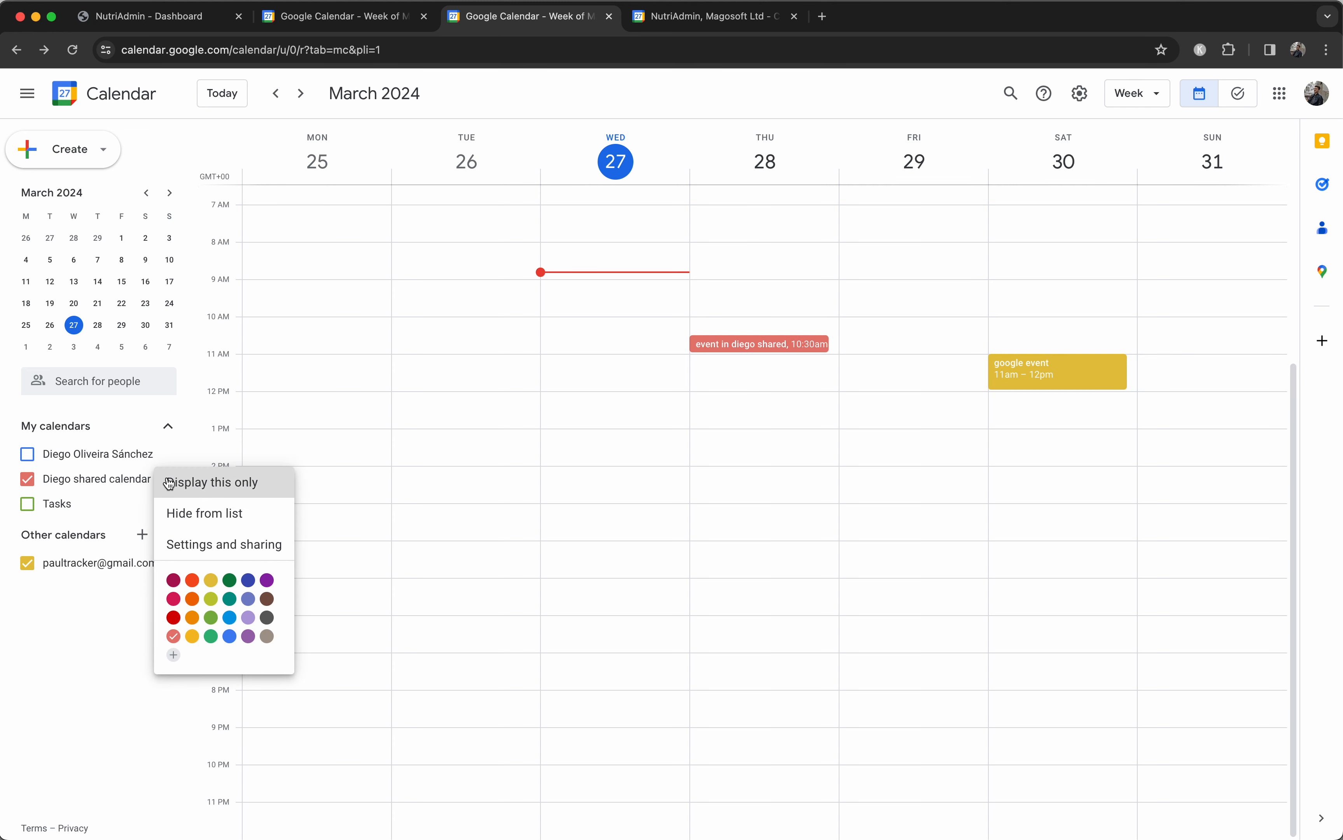
{"action": "left_click", "coordinate": [191, 544]}
{"action": "scroll", "coordinate": [344, 445], "scroll_direction": "down", "scroll_amount": 8}
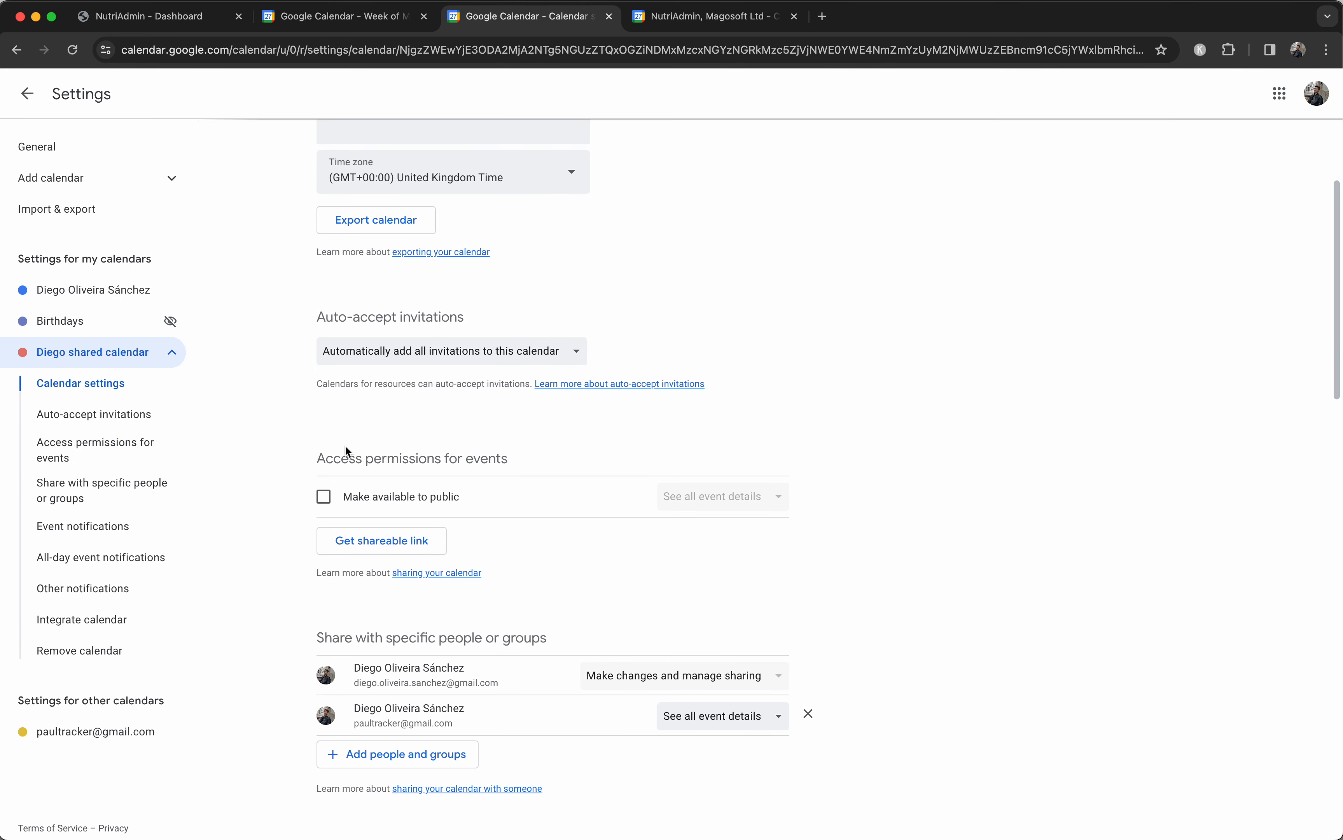
{"action": "left_click_drag", "start_coordinate": [312, 481], "coordinate": [465, 486]}
{"action": "left_click", "coordinate": [715, 481]}
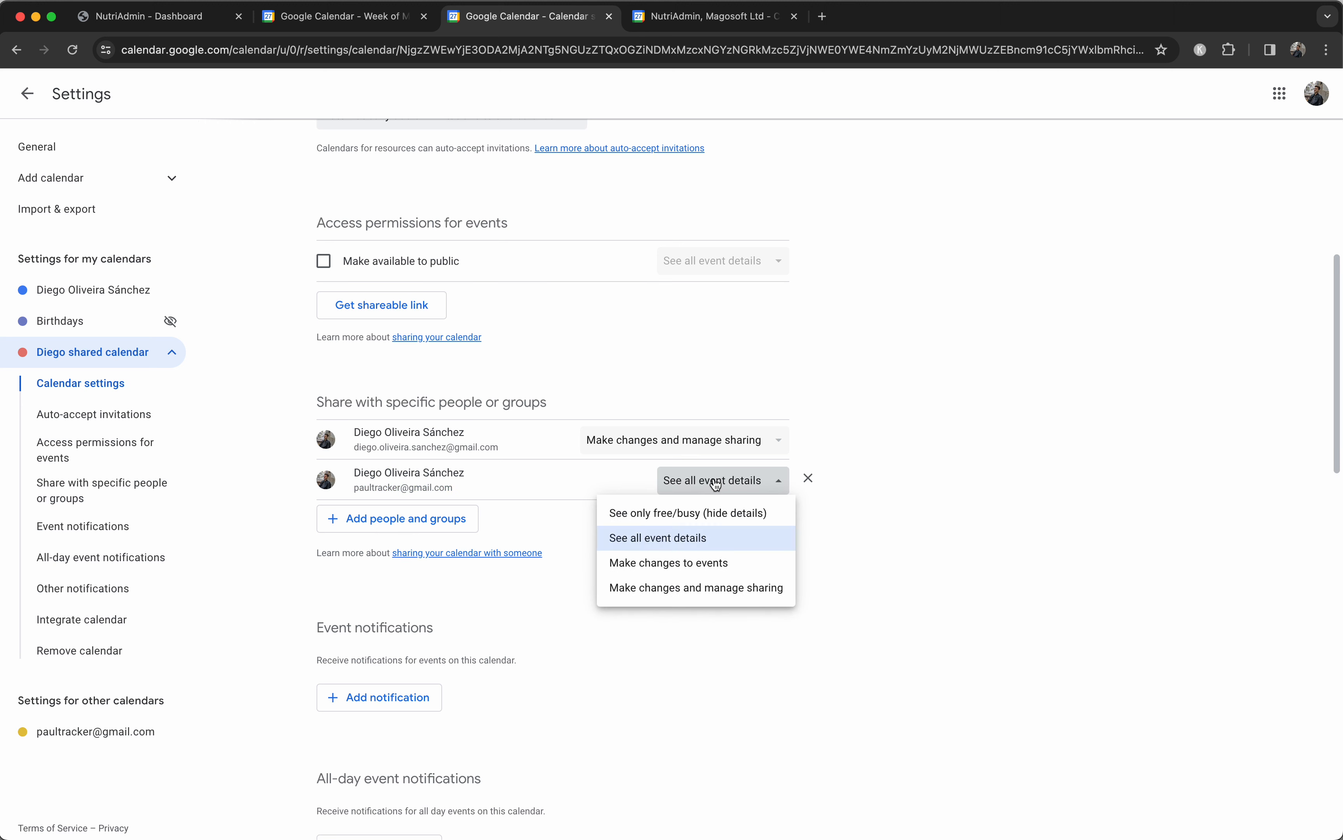
{"action": "left_click", "coordinate": [685, 564]}
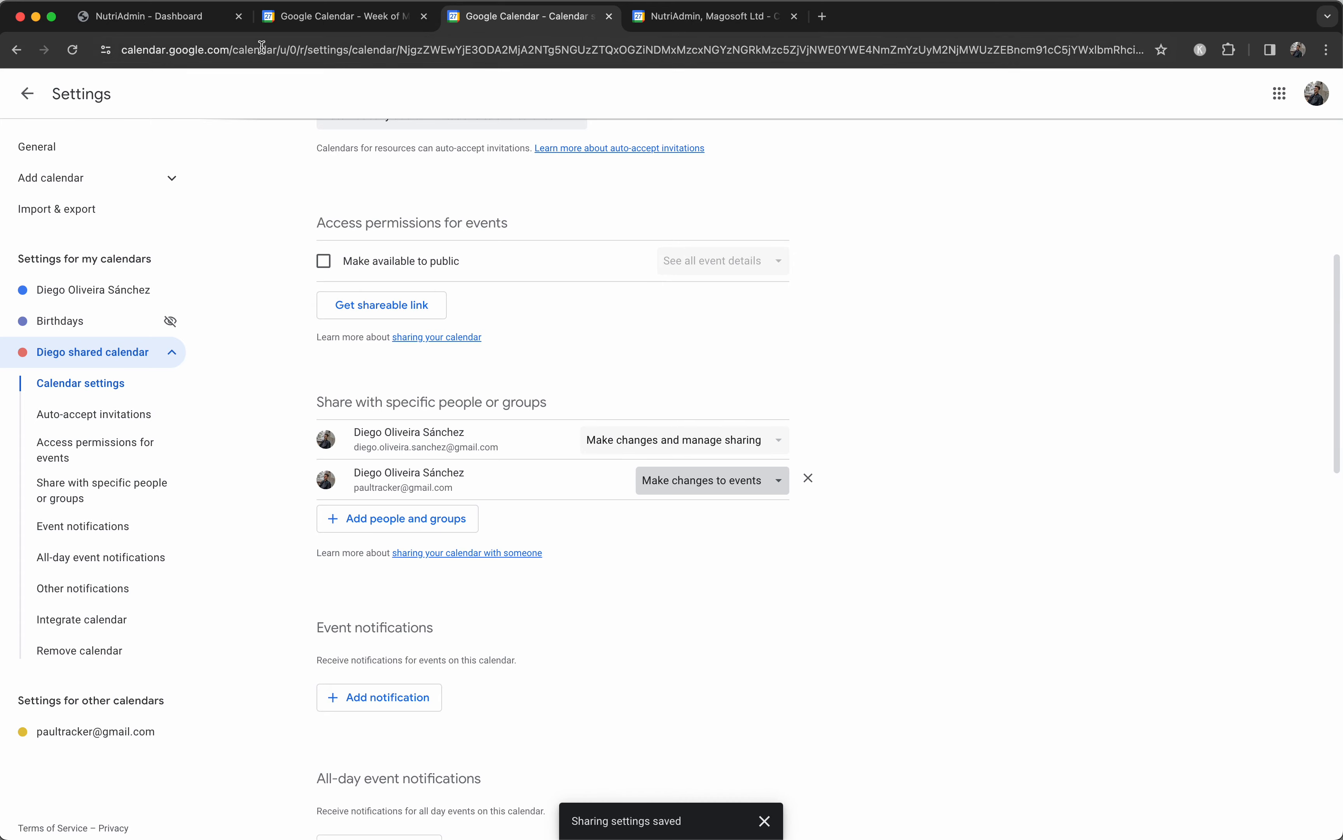
Step: Reload NutriAdmin's settings and check the access level listed for the red shared calendar under the Google Calendar integration
{"action": "left_click", "coordinate": [194, 20]}
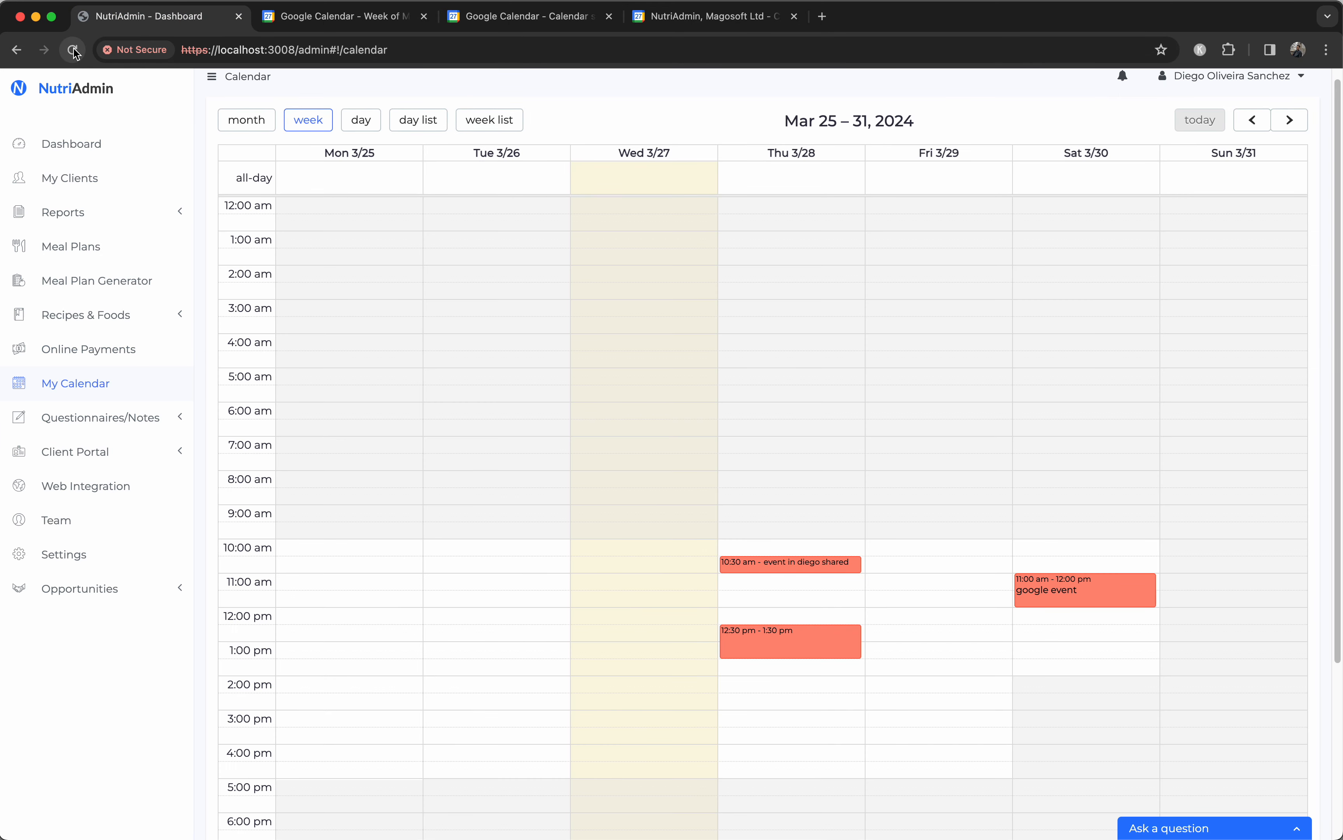
{"action": "left_click", "coordinate": [86, 557]}
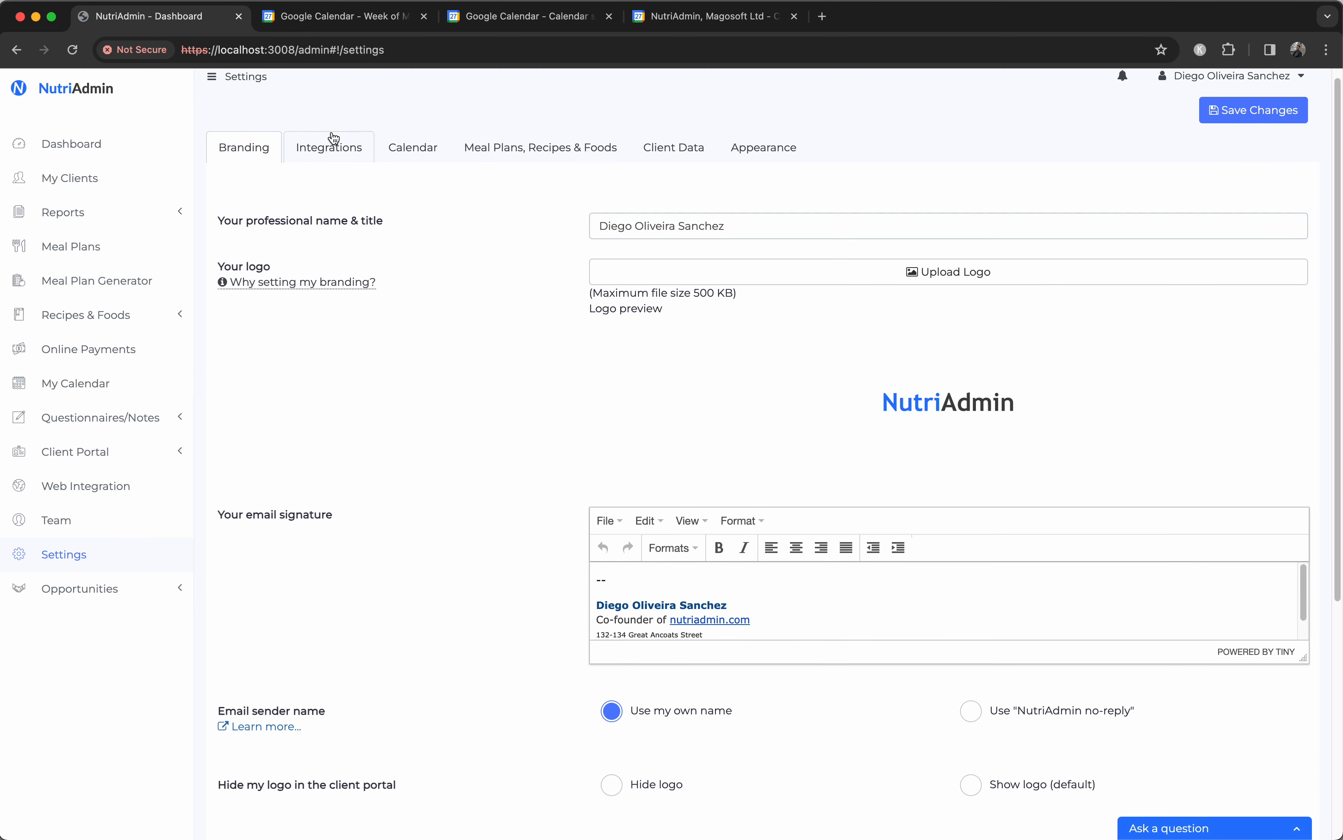
{"action": "left_click", "coordinate": [331, 144]}
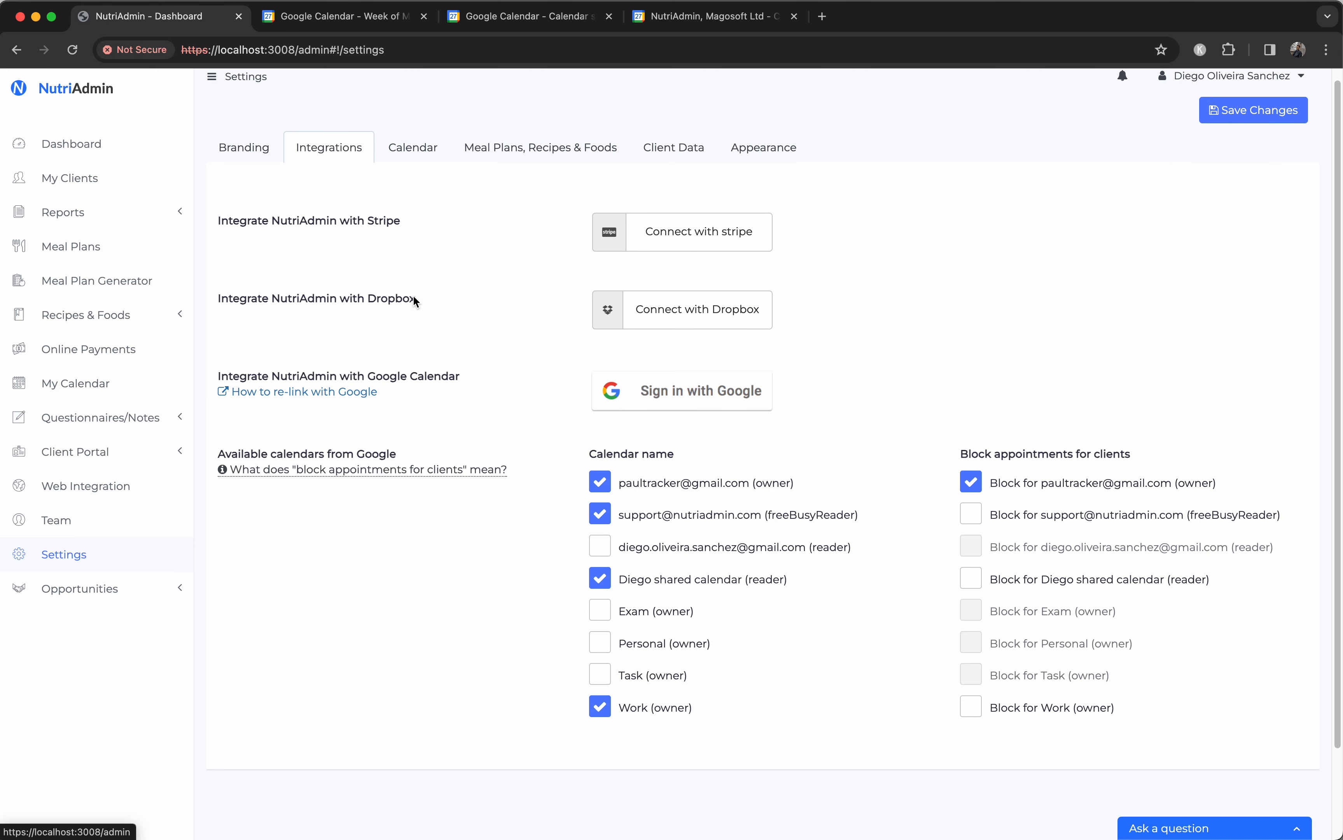
{"action": "left_click", "coordinate": [66, 56]}
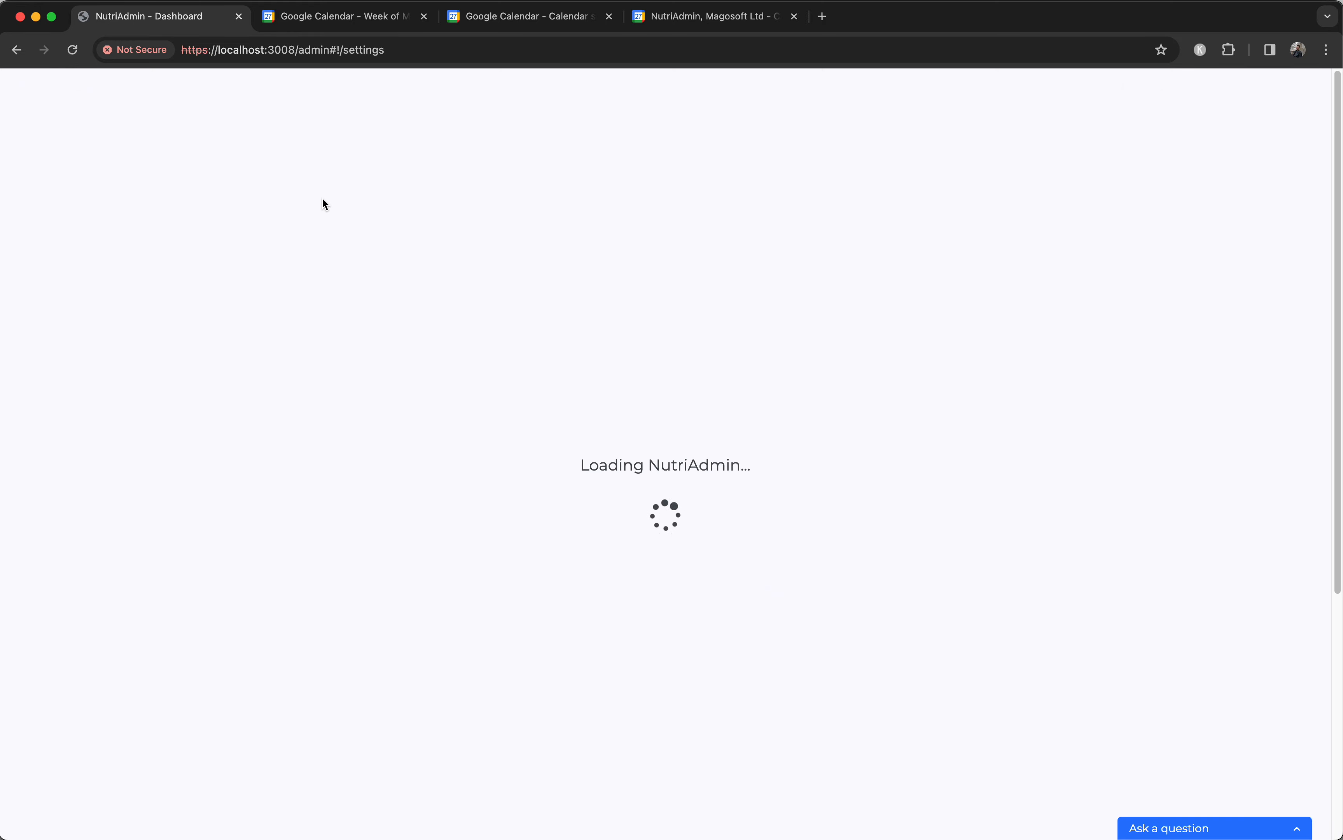
{"action": "left_click", "coordinate": [325, 161]}
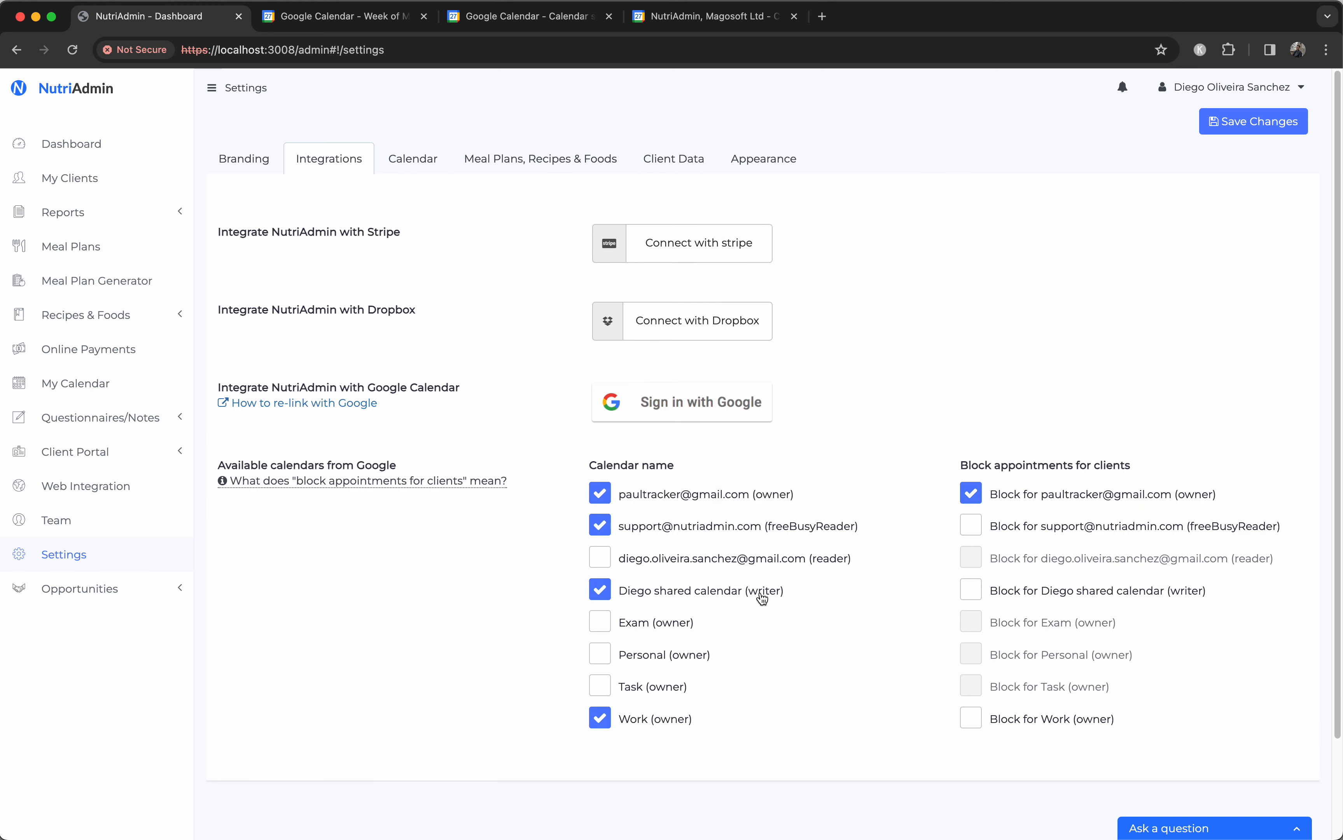
{"action": "left_click_drag", "start_coordinate": [749, 590], "coordinate": [782, 593]}
Step: Try to move the Thursday 10:30 am shared event to Tuesday 3/26 in NutriAdmin's calendar
{"action": "left_click", "coordinate": [119, 390]}
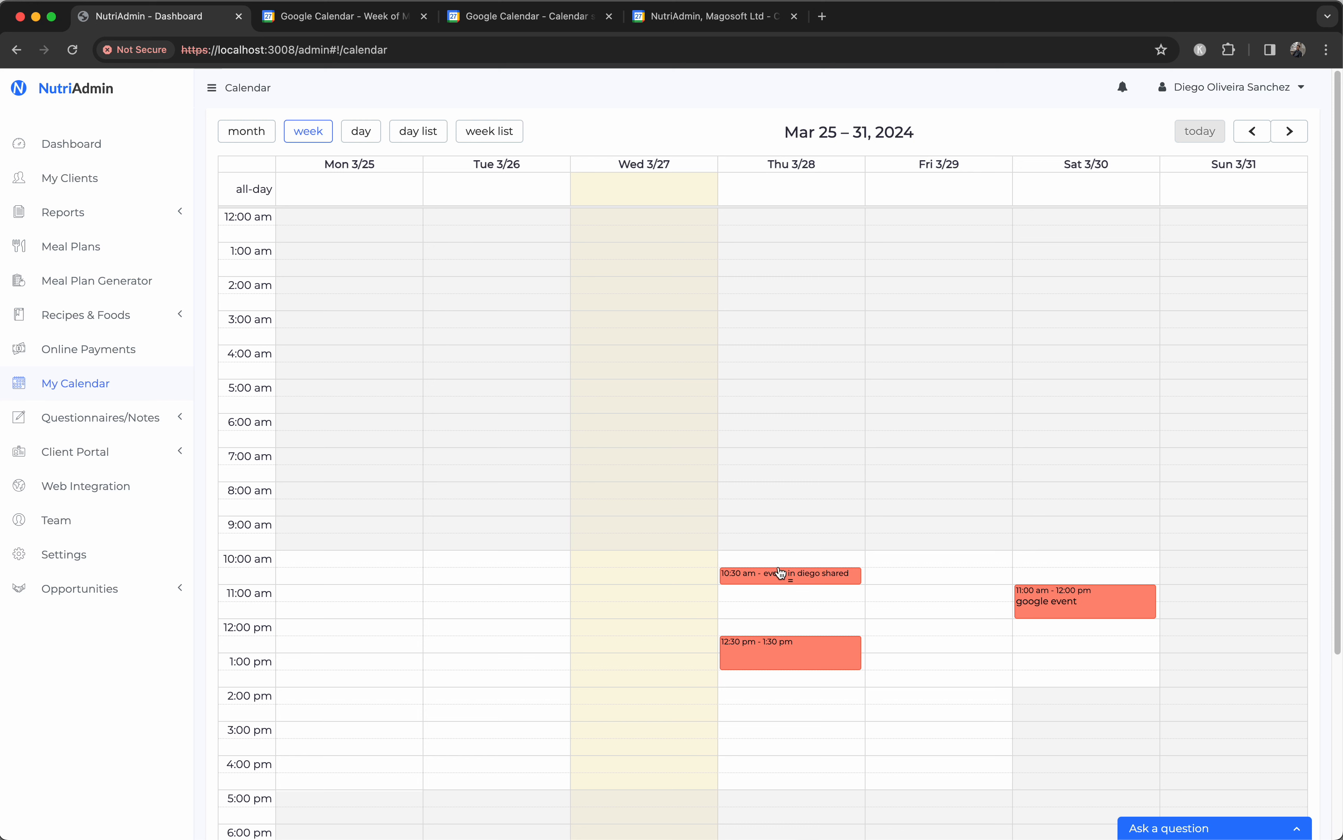
{"action": "left_click_drag", "start_coordinate": [781, 569], "coordinate": [500, 645]}
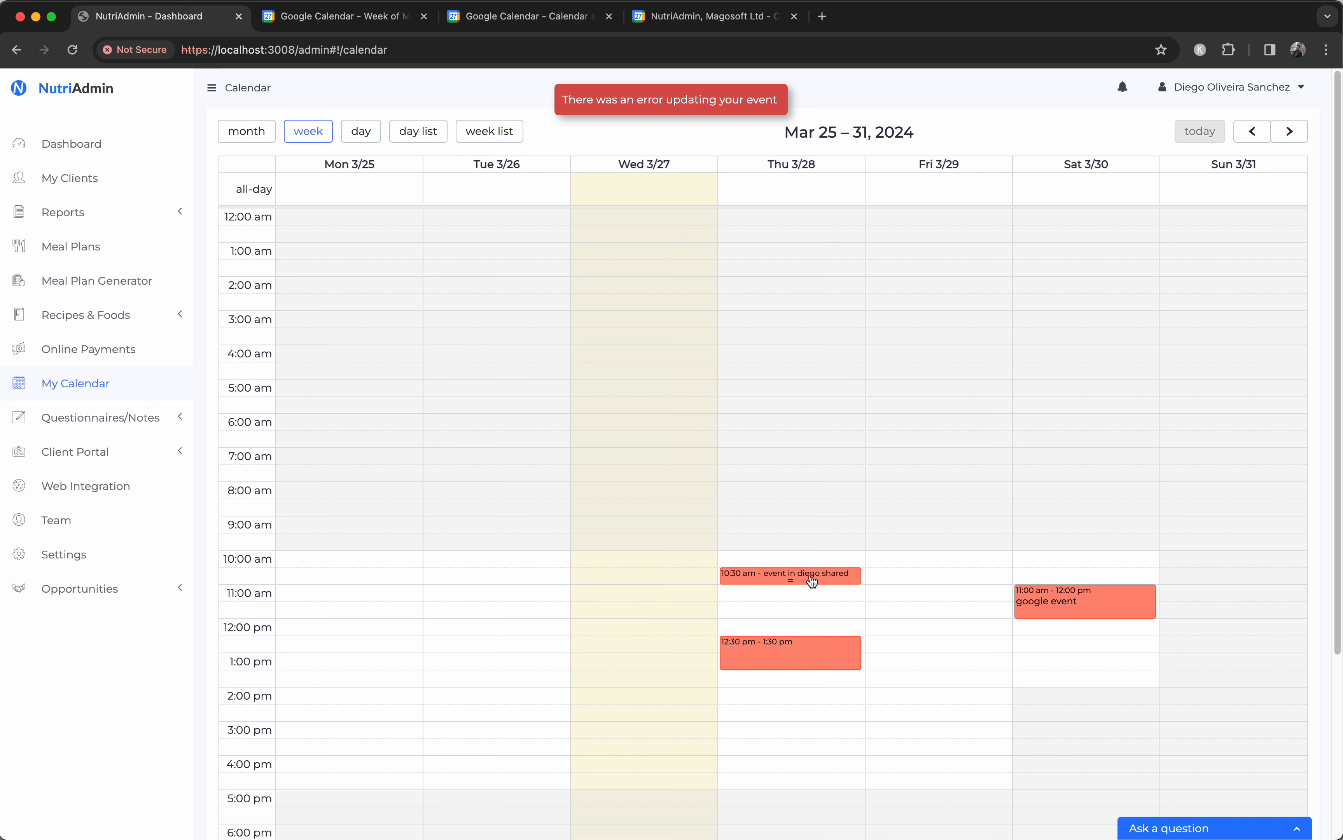
{"action": "left_click_drag", "start_coordinate": [814, 580], "coordinate": [562, 595]}
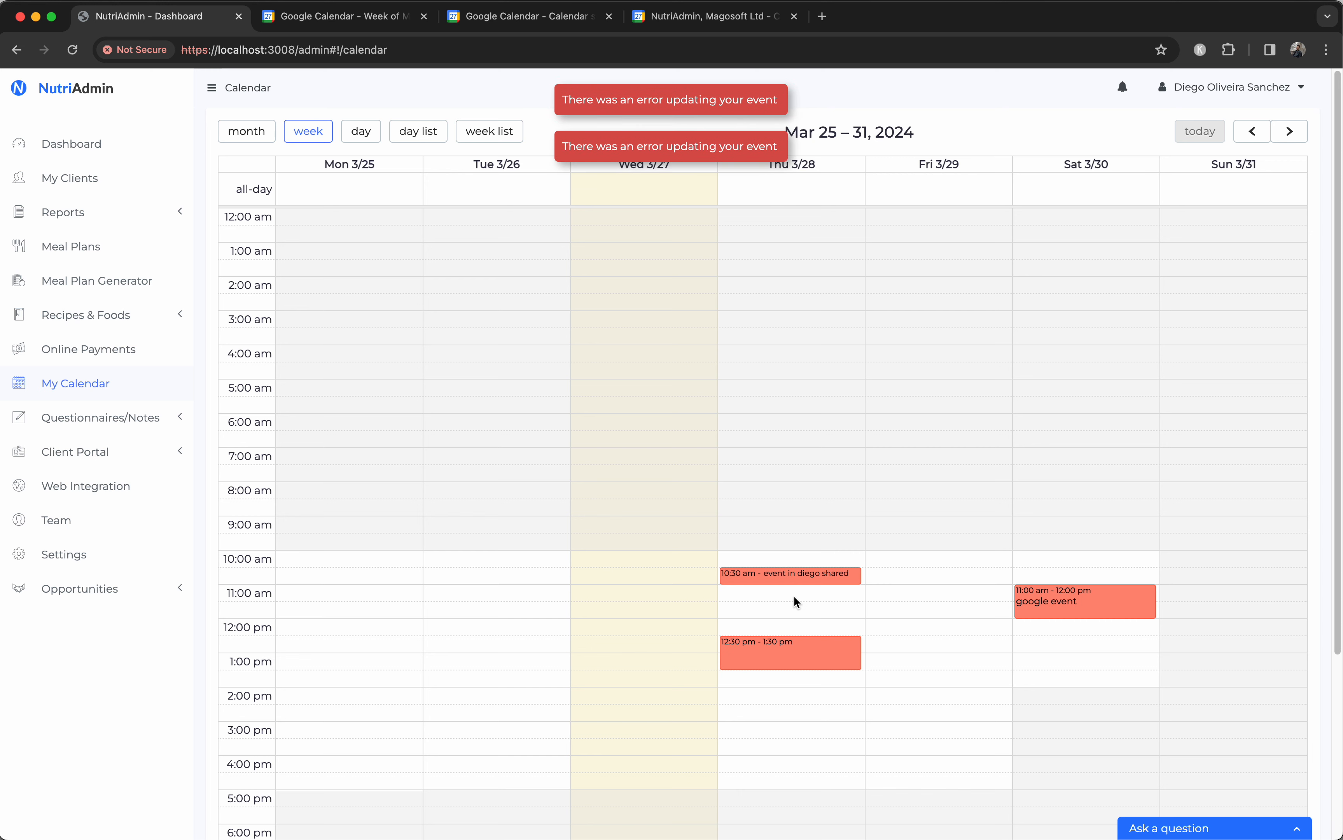
Step: Reload the first Google Calendar account and move the Thursday 10:30am shared event to Wednesday 27 at 12:15pm
{"action": "left_click", "coordinate": [339, 16]}
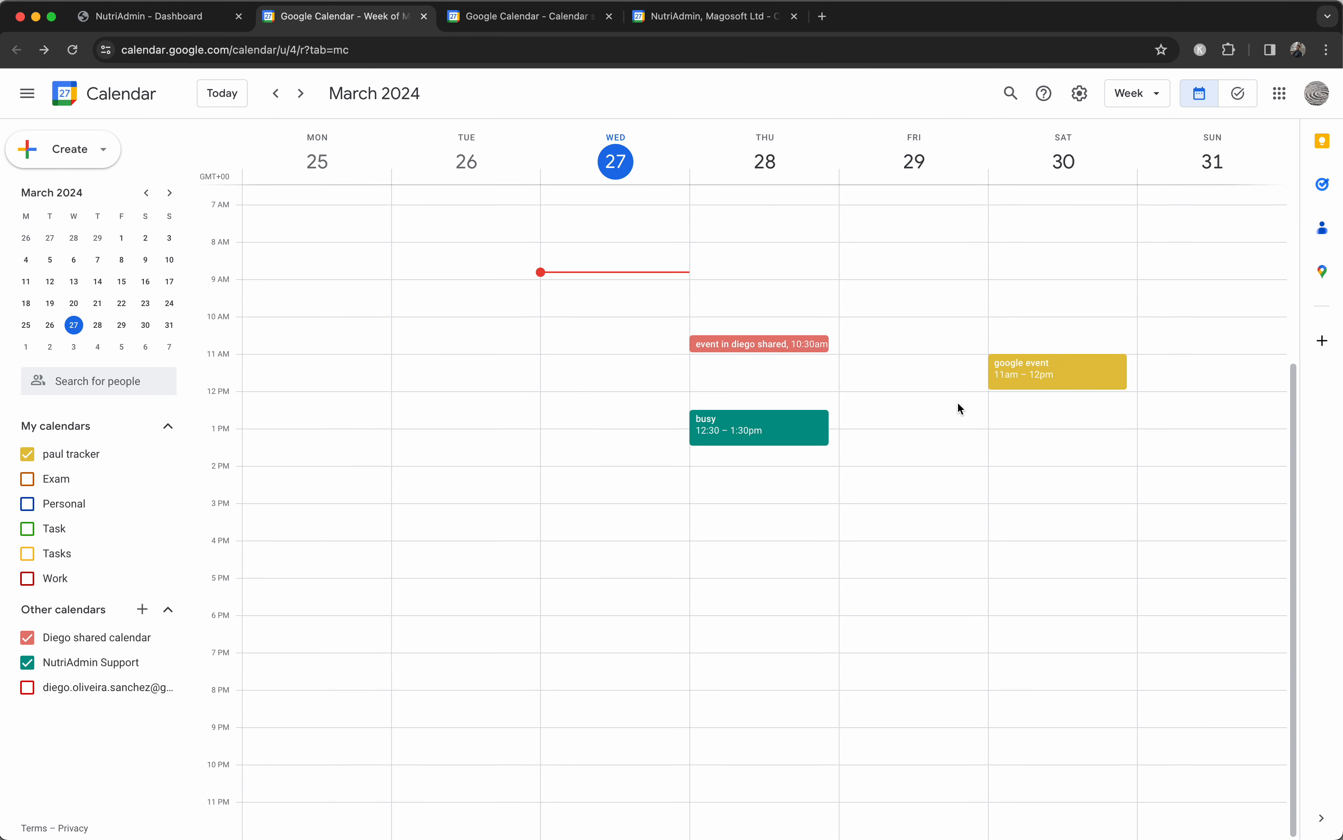
{"action": "left_click_drag", "start_coordinate": [744, 345], "coordinate": [606, 376]}
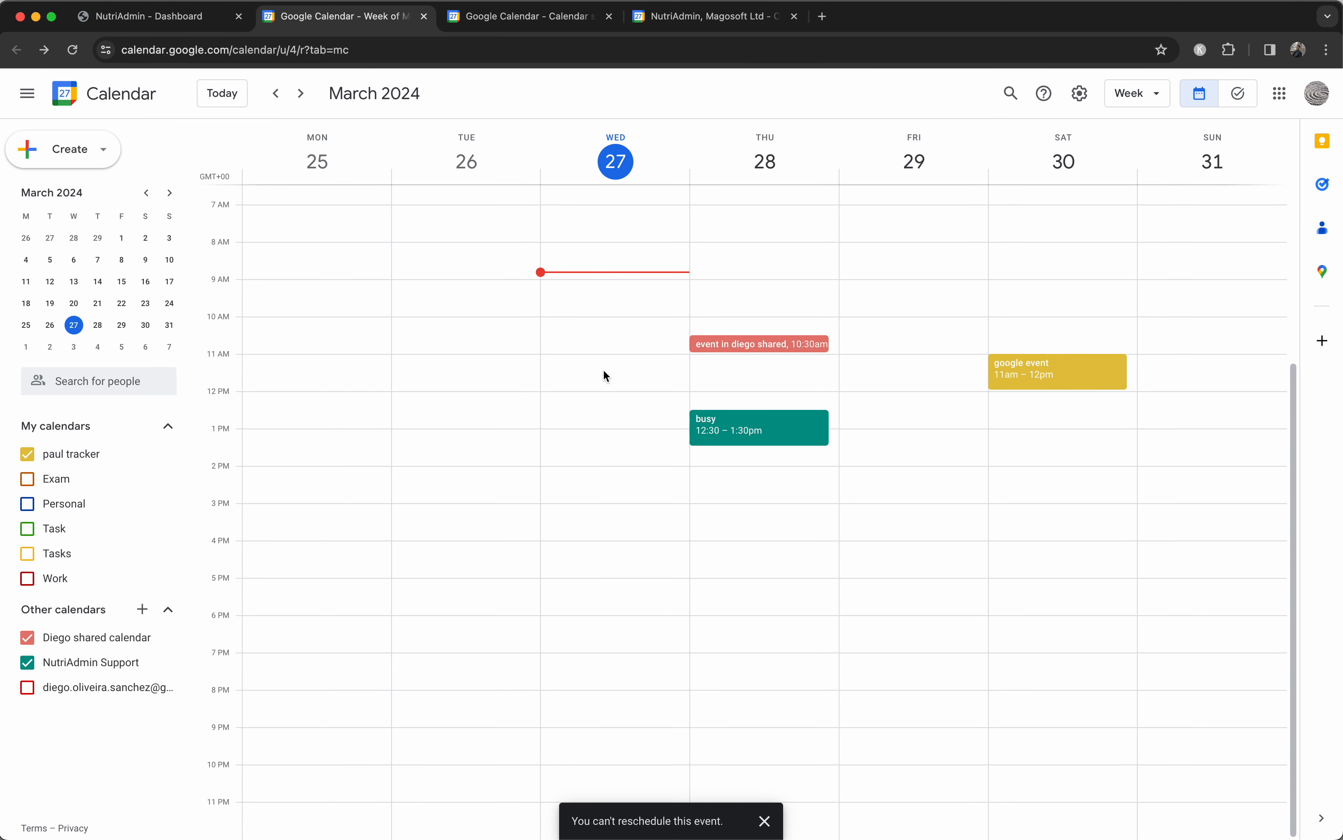
{"action": "key", "text": "super+r"}
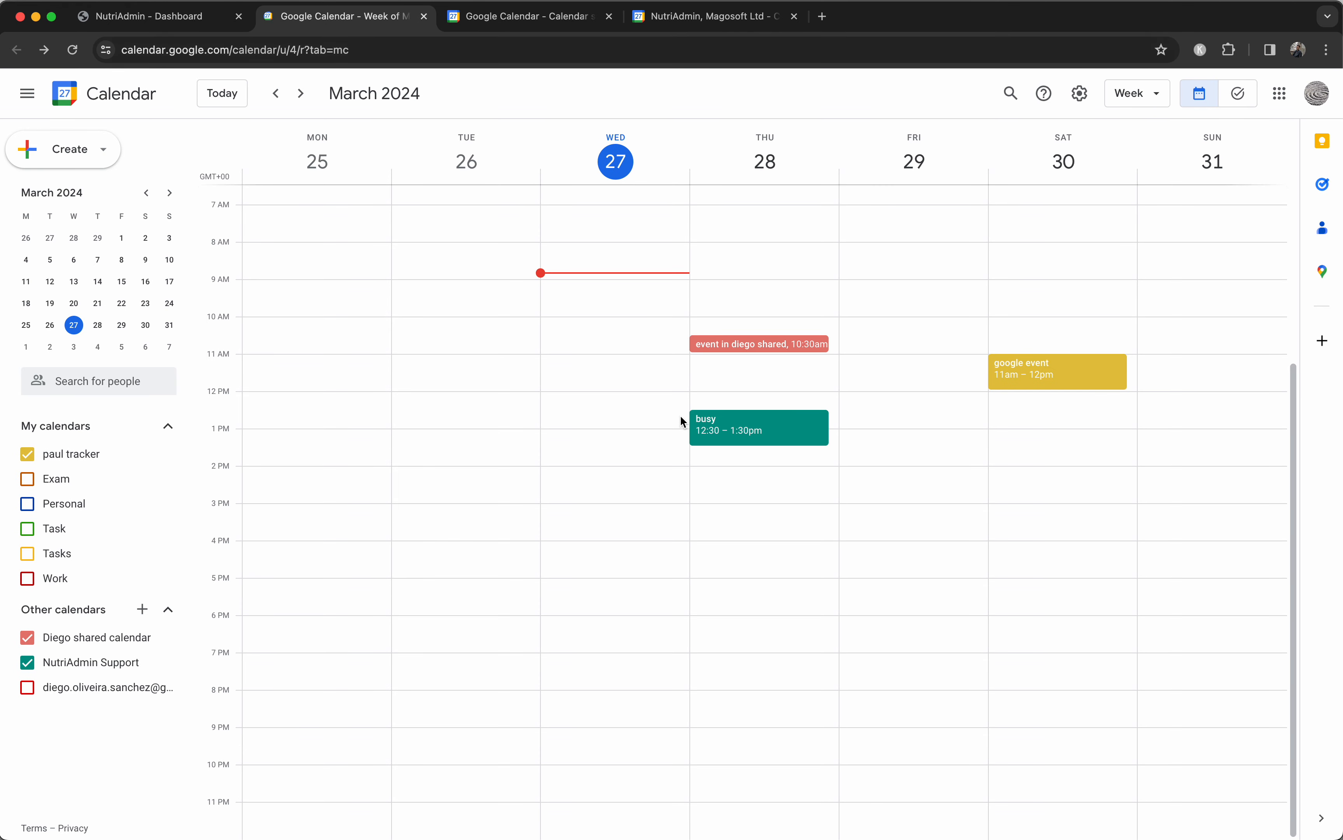
{"action": "left_click_drag", "start_coordinate": [720, 348], "coordinate": [614, 411]}
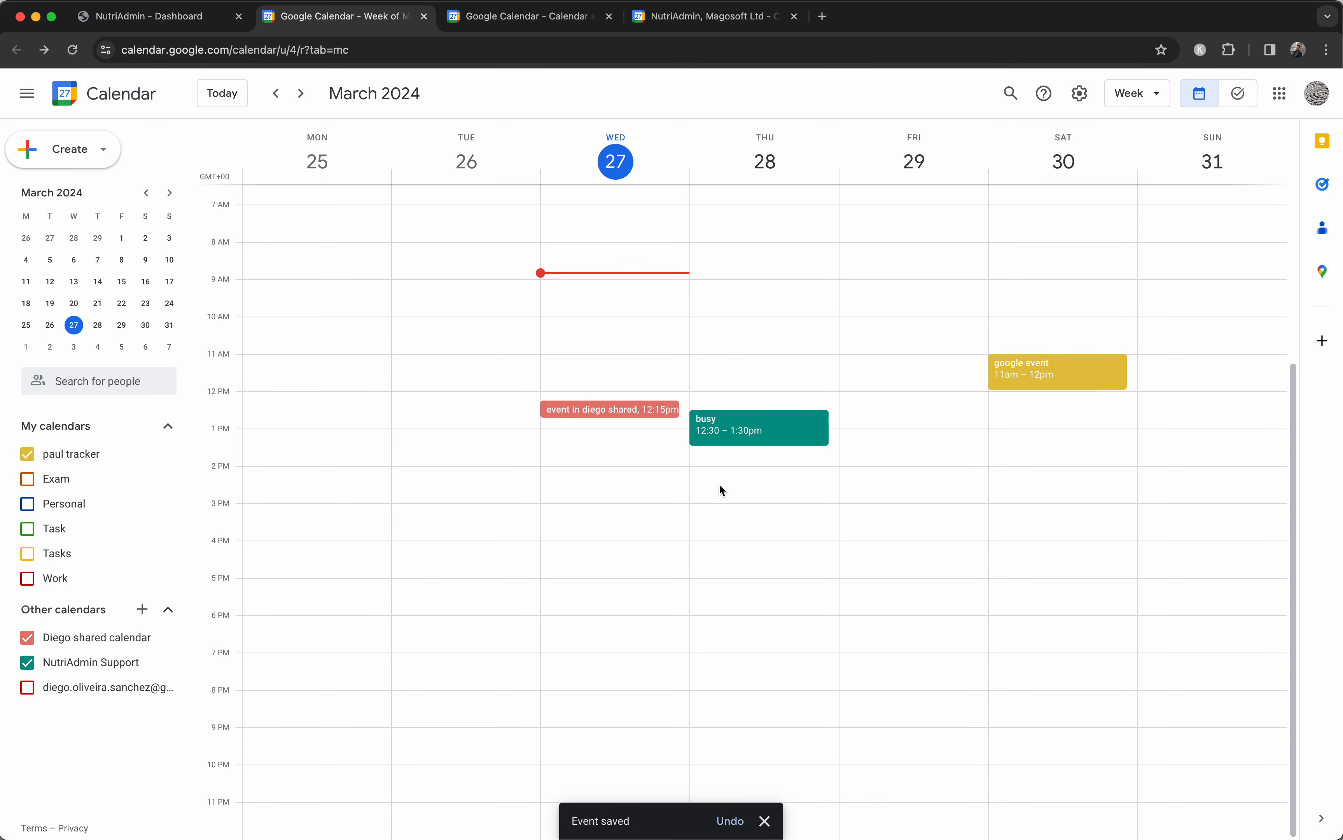
Step: Reload NutriAdmin's calendar and try to move the Wednesday 12:15 pm shared event to Thursday 3/28 and Tuesday 3/26
{"action": "left_click", "coordinate": [153, 16]}
{"action": "key", "text": "super+r"}
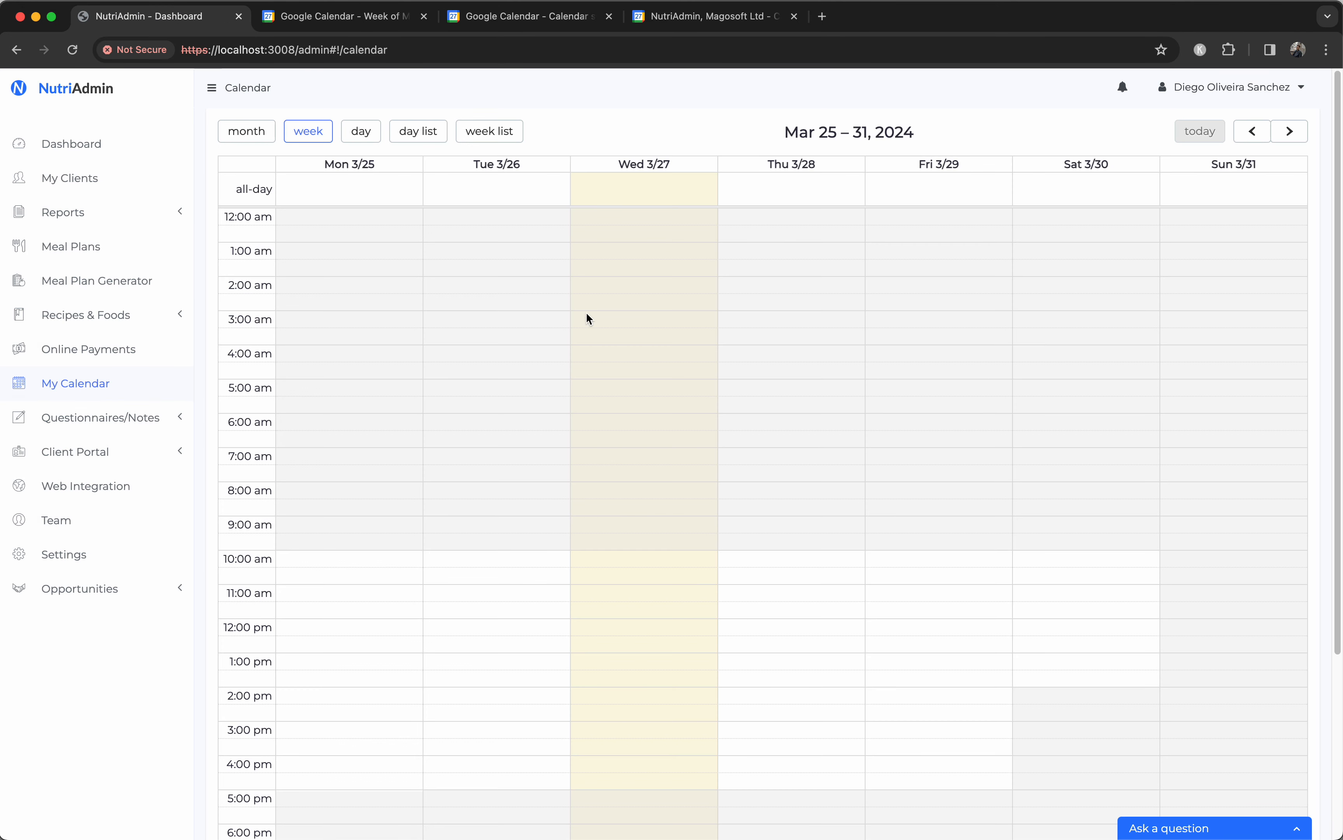
{"action": "left_click_drag", "start_coordinate": [619, 641], "coordinate": [748, 582]}
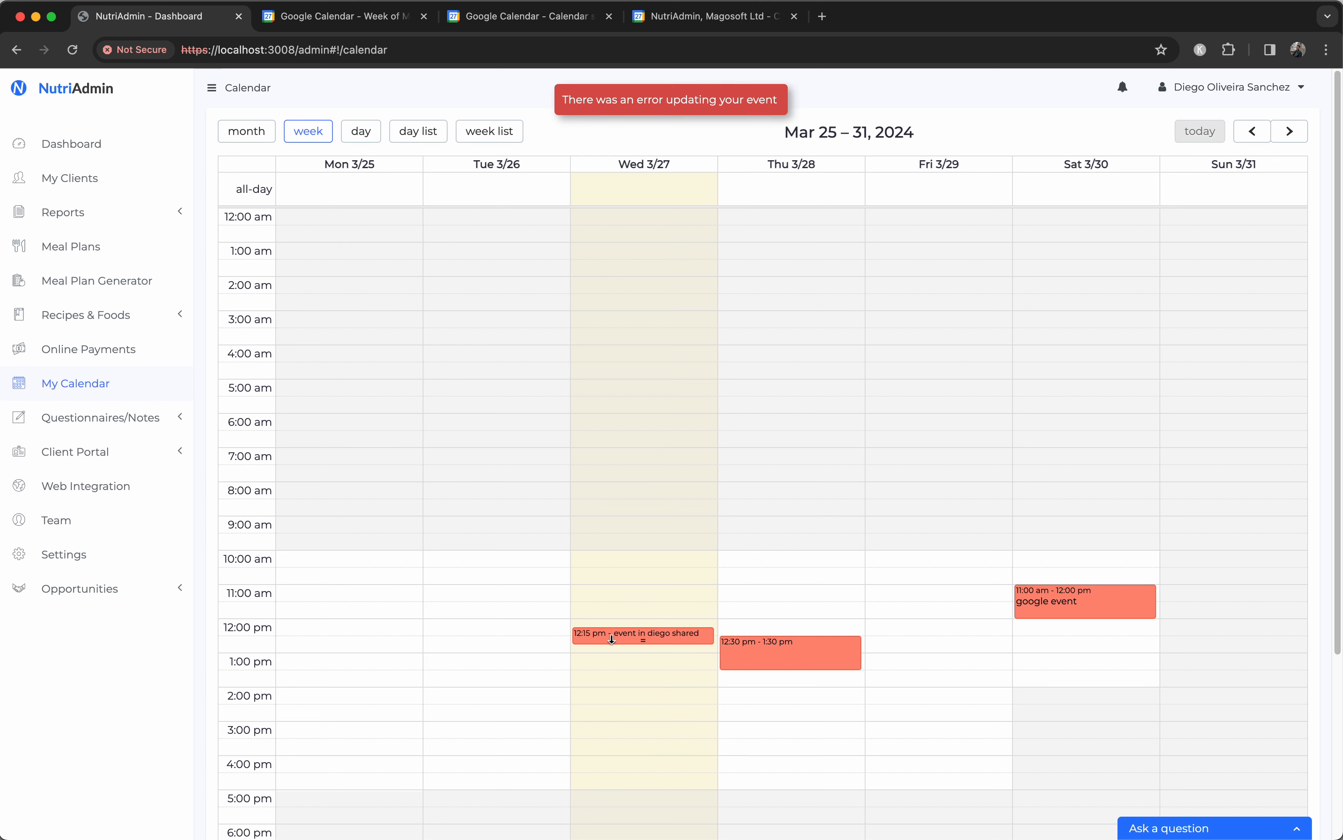
{"action": "left_click_drag", "start_coordinate": [606, 640], "coordinate": [473, 711]}
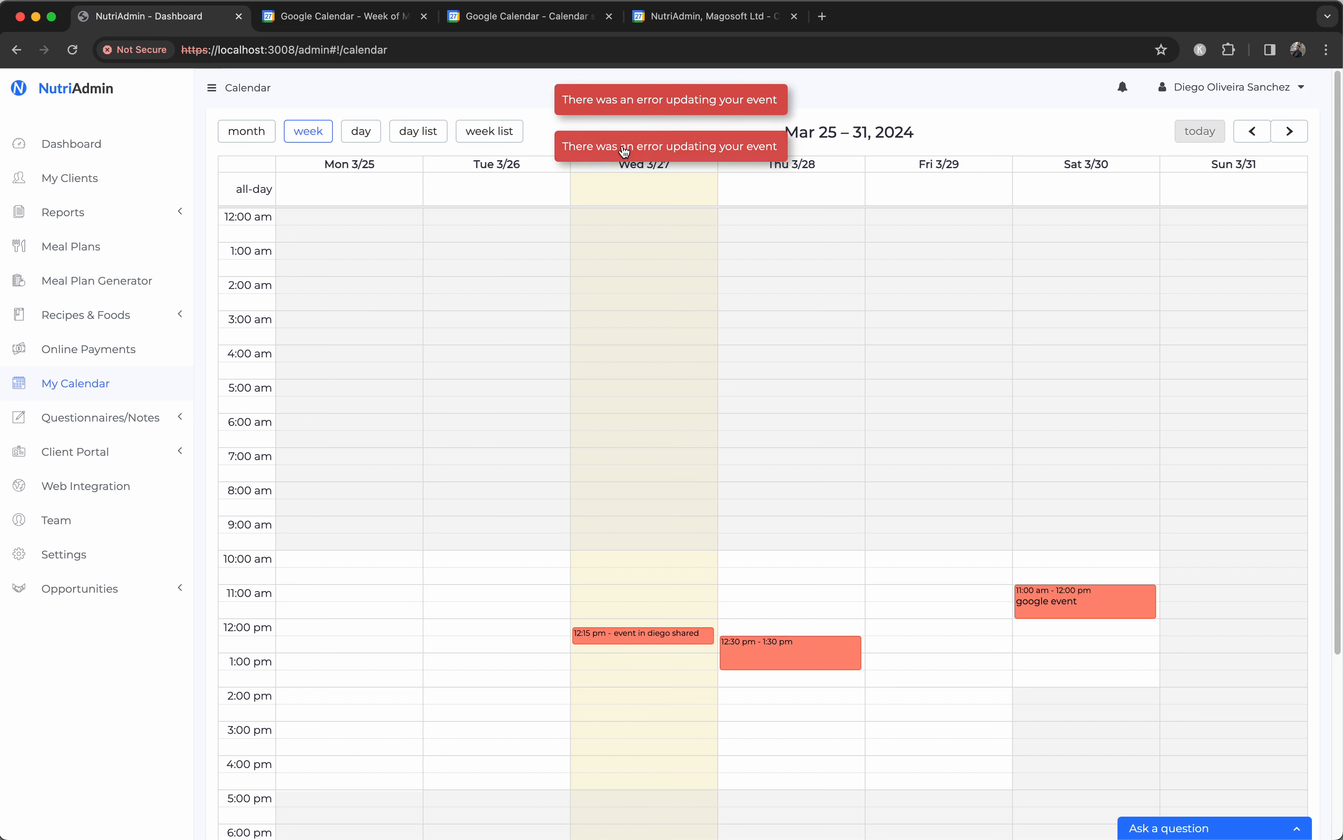
{"action": "left_click", "coordinate": [632, 109]}
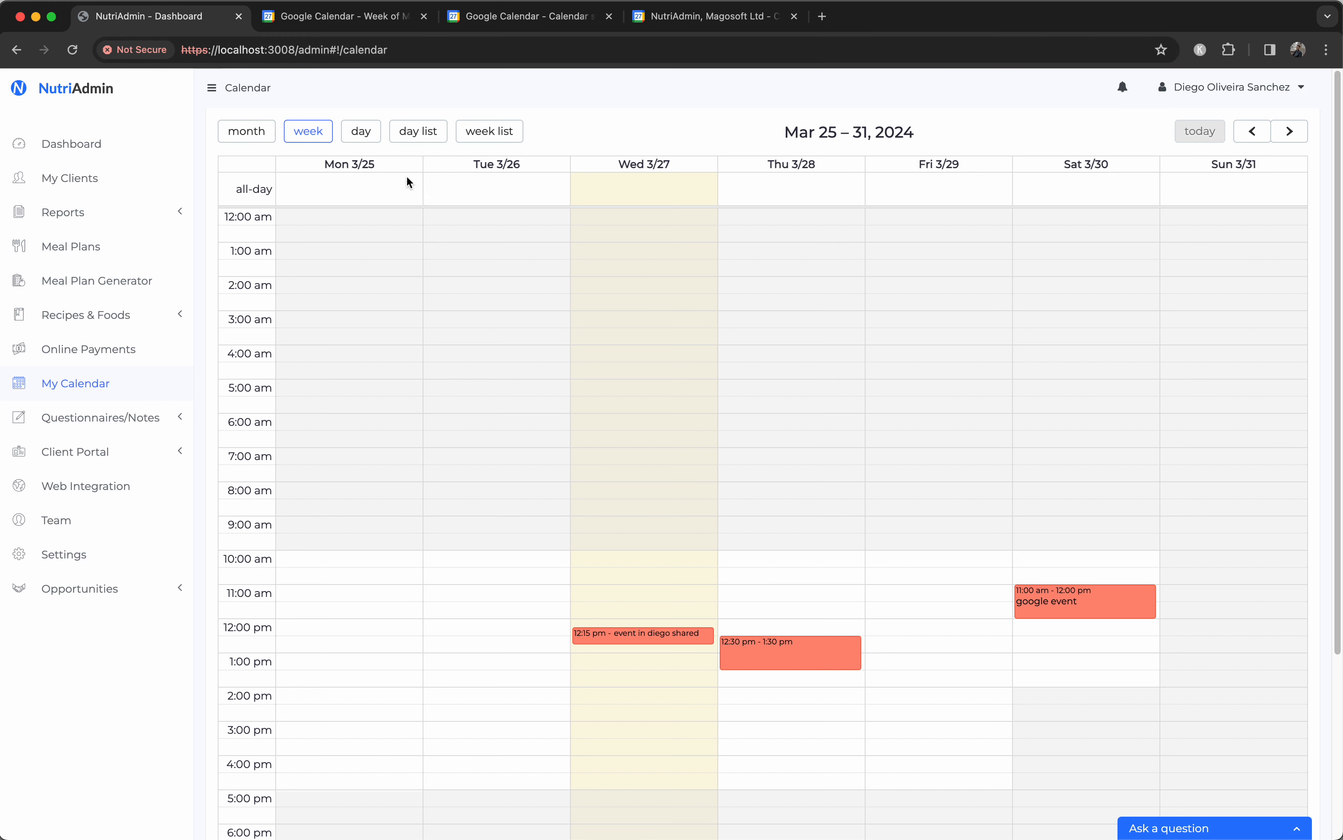
Step: Examine the owner entry in the NutriAdmin Support calendar's list of specific people or groups
{"action": "left_click", "coordinate": [684, 18]}
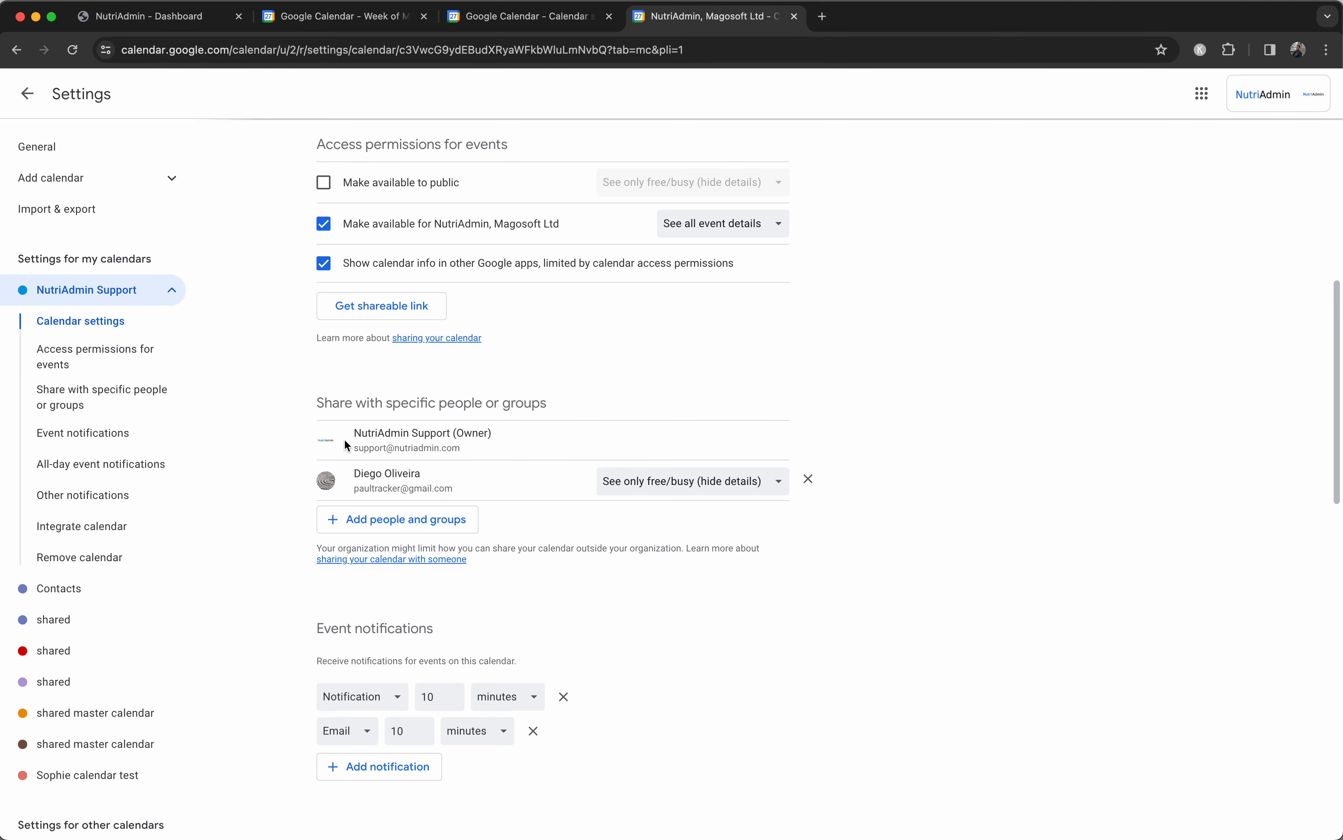
{"action": "left_click_drag", "start_coordinate": [344, 439], "coordinate": [504, 450]}
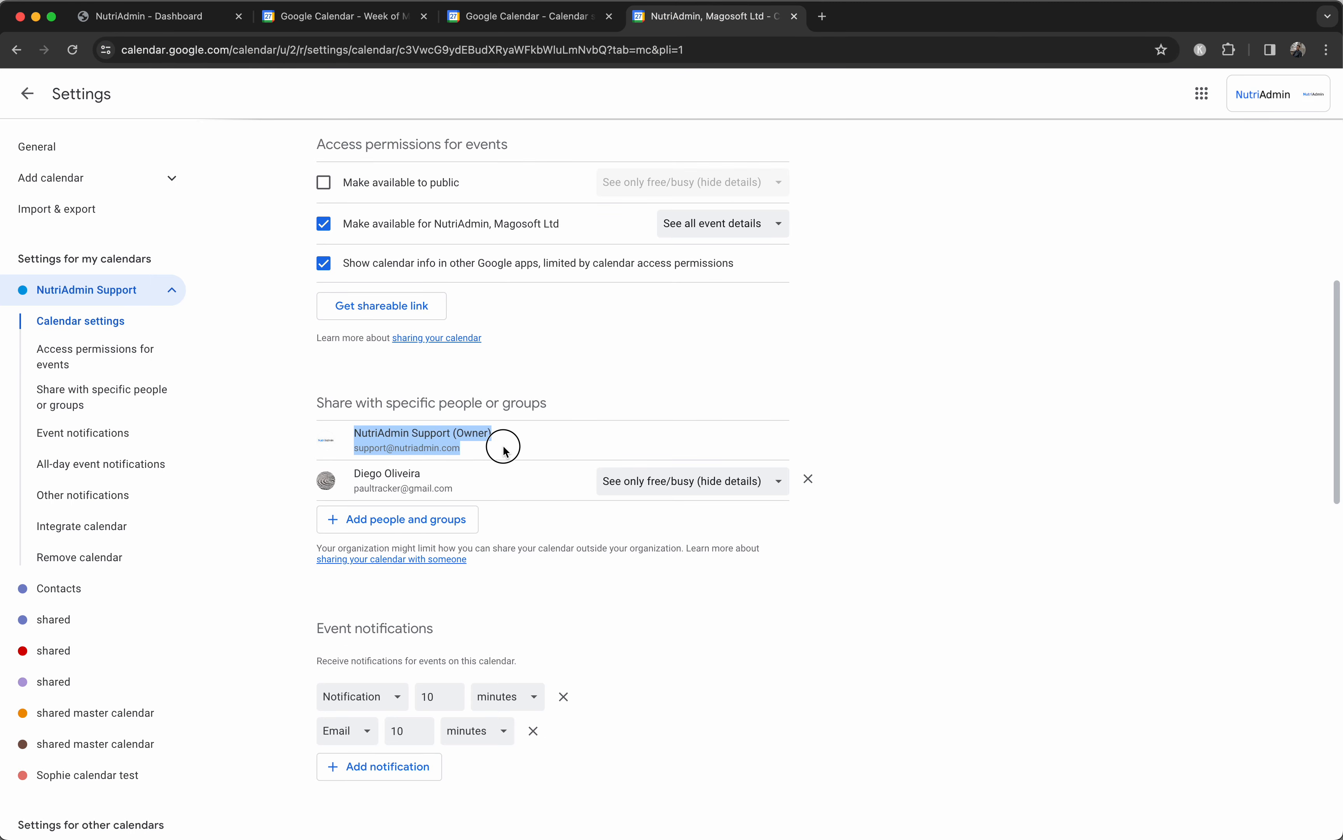
{"action": "left_click", "coordinate": [273, 463]}
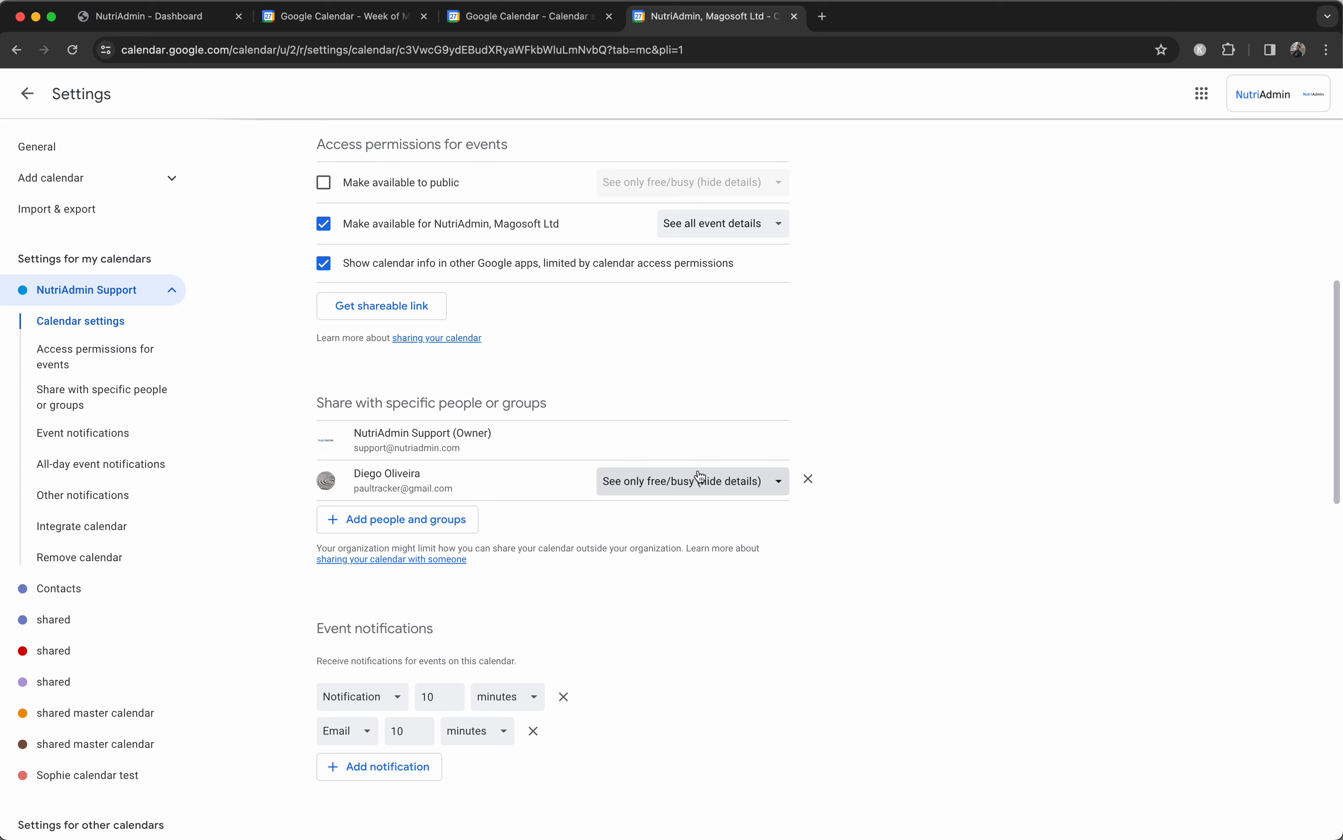
Step: Open the Google Calendar help article on sharing a calendar with someone and read its instructions for sharing with specific people
{"action": "left_click", "coordinate": [428, 565]}
{"action": "scroll", "coordinate": [665, 137], "scroll_direction": "down", "scroll_amount": 3}
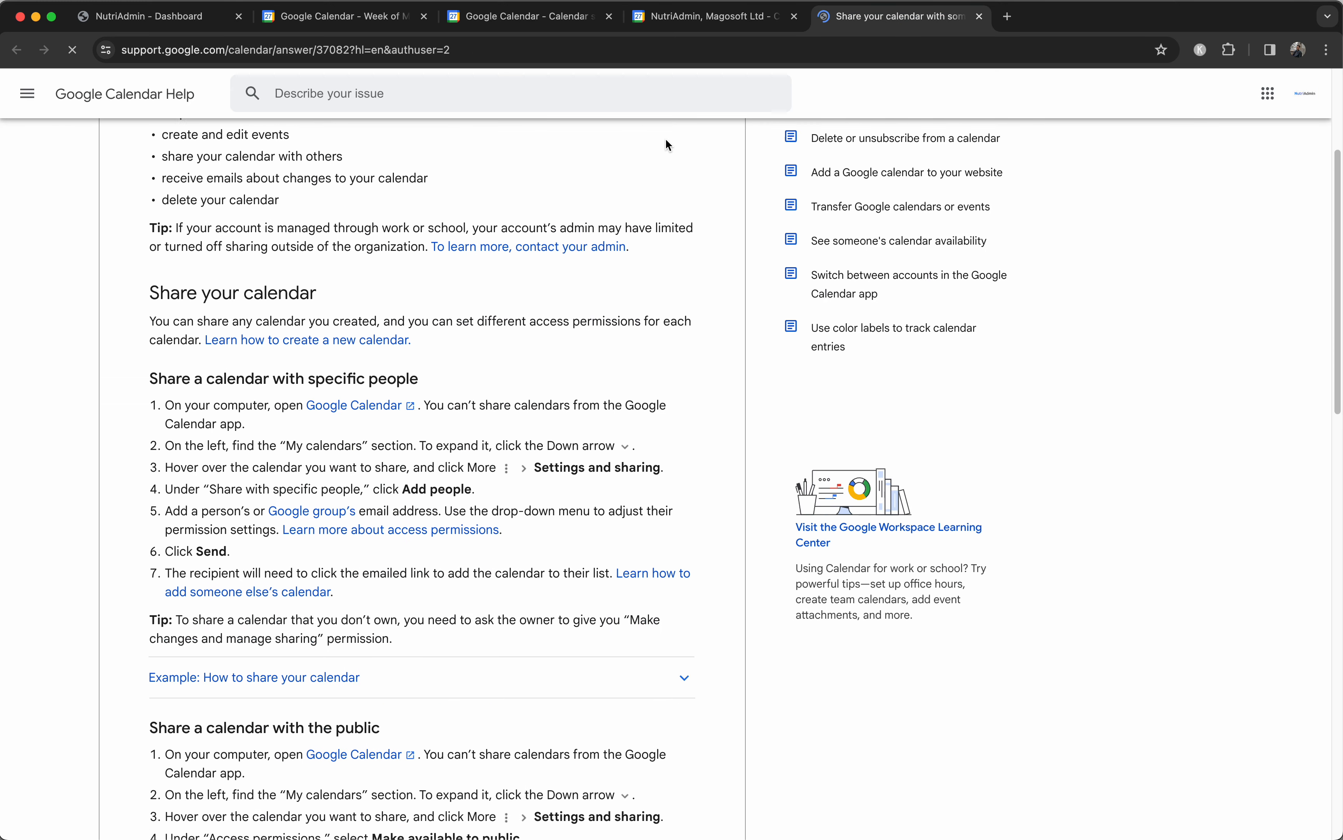
{"action": "scroll", "coordinate": [665, 145], "scroll_direction": "down", "scroll_amount": 3}
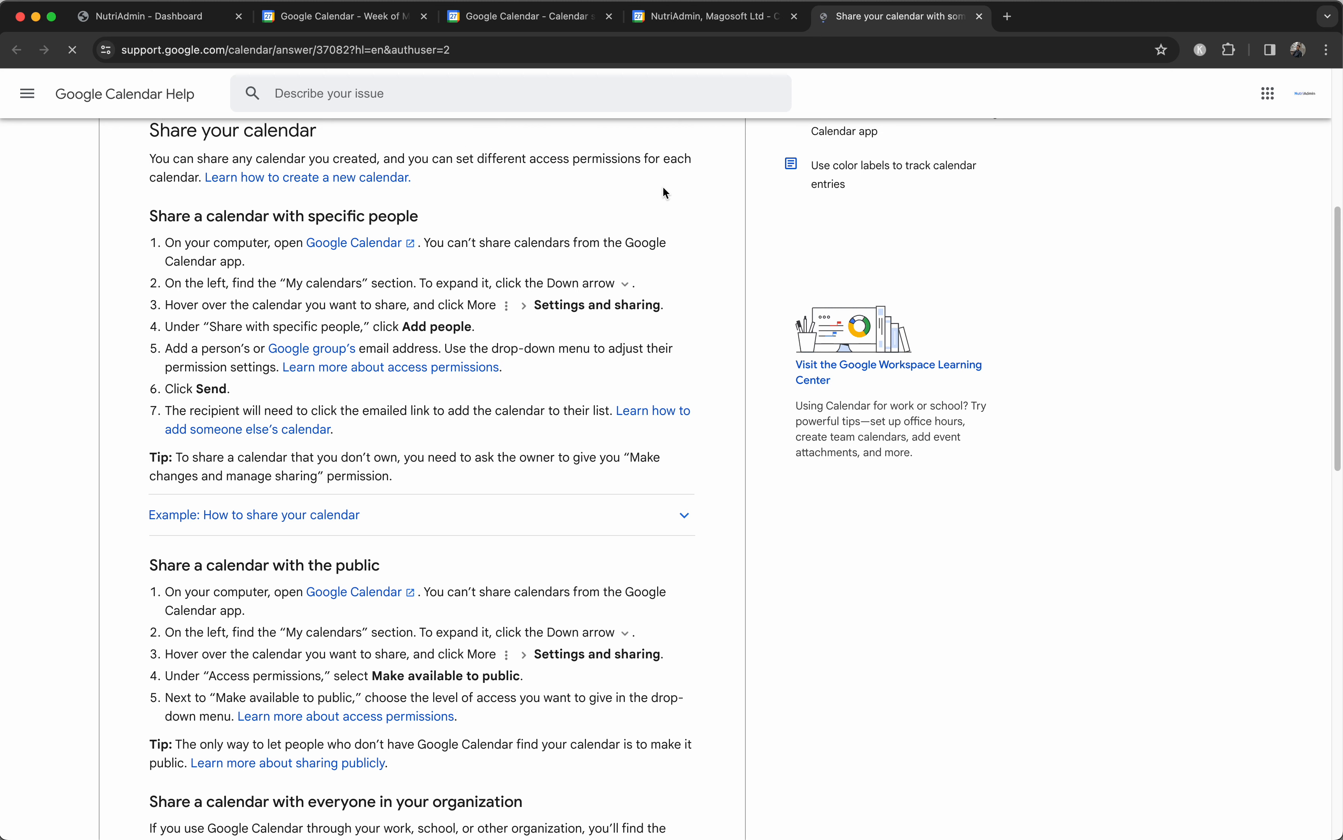